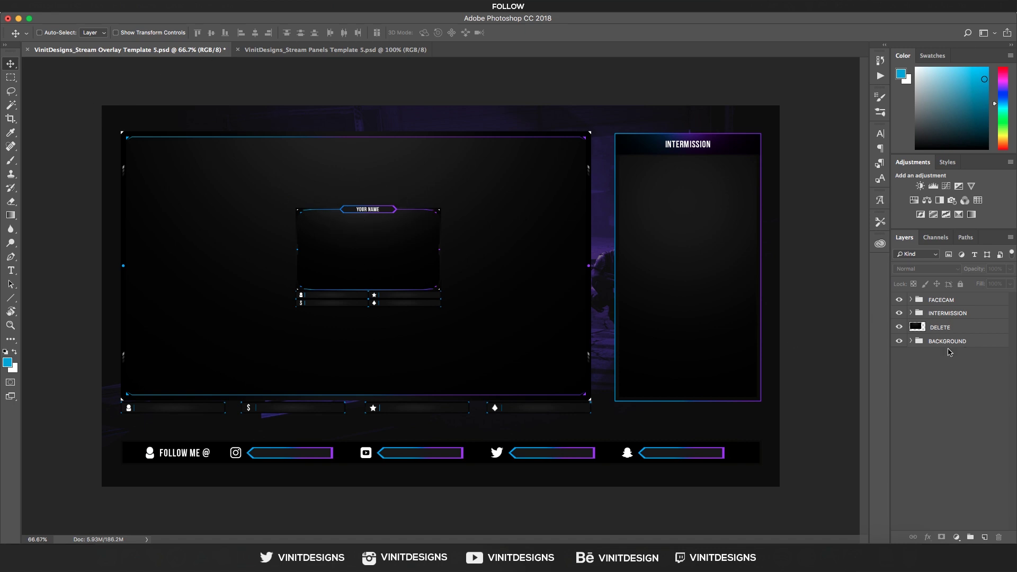
# Toggle the BACKGROUND and DELETE layers off and on, then hide FACECAM and expand INTERMISSION.
pyautogui.click(899, 342)
pyautogui.click(900, 342)
pyautogui.click(900, 328)
pyautogui.click(900, 328)
pyautogui.click(900, 328)
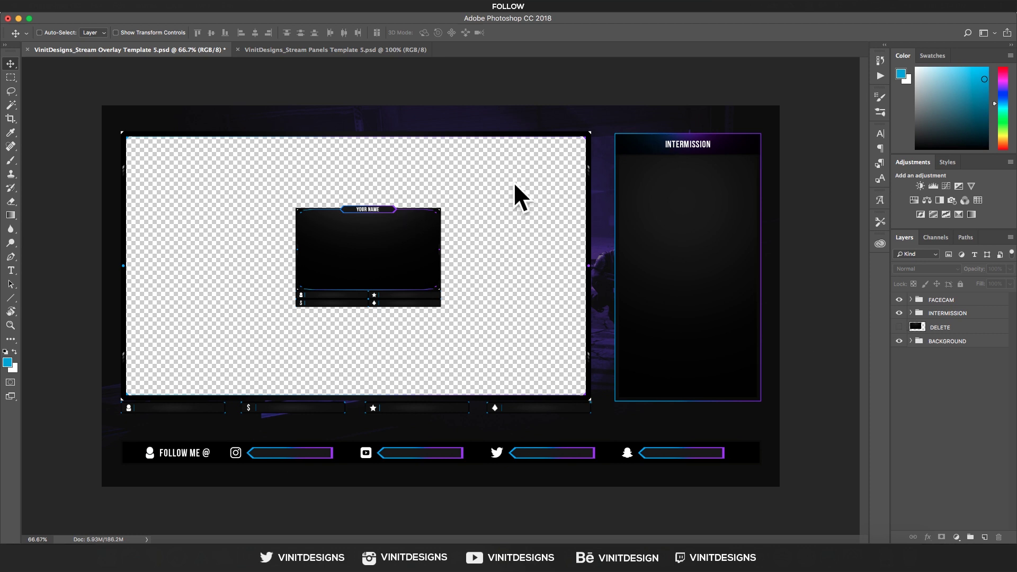
pyautogui.click(899, 327)
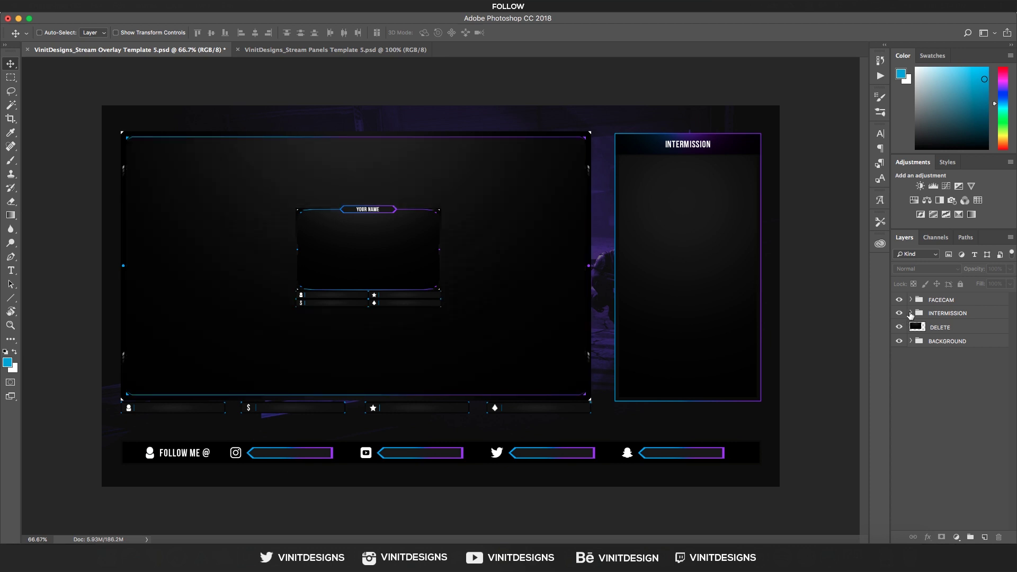
pyautogui.click(899, 300)
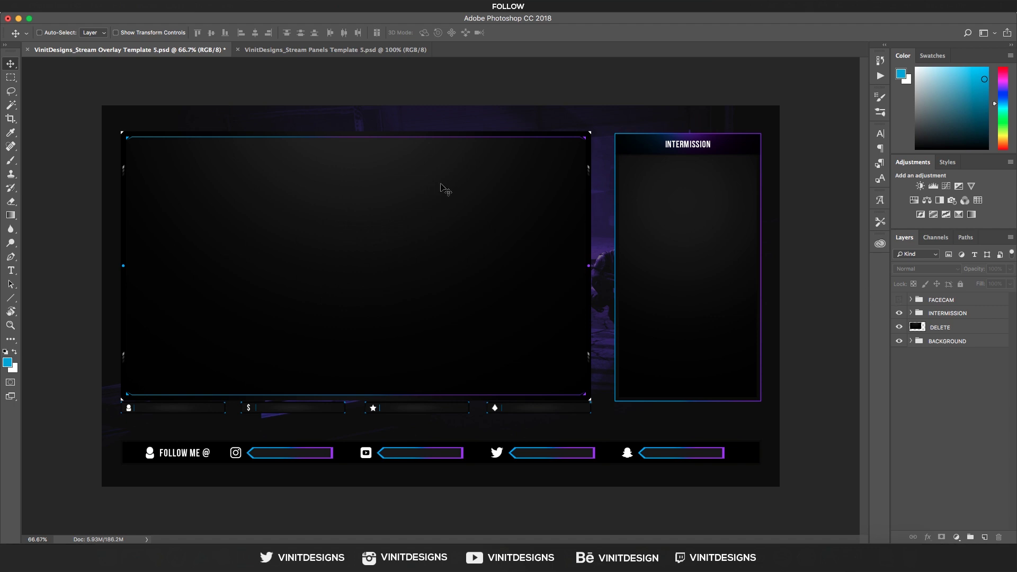
pyautogui.click(910, 314)
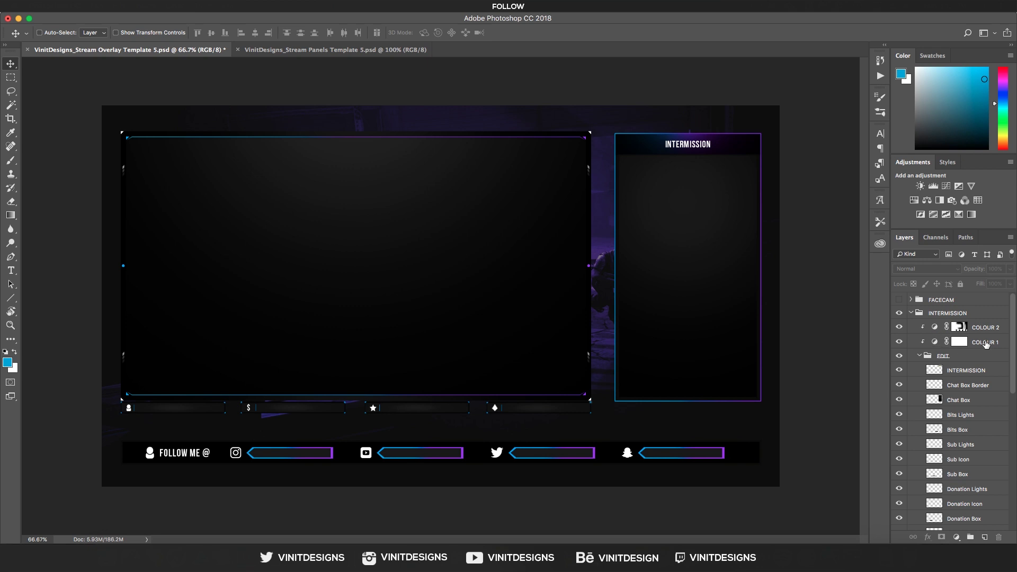
pyautogui.click(986, 343)
pyautogui.click(982, 328)
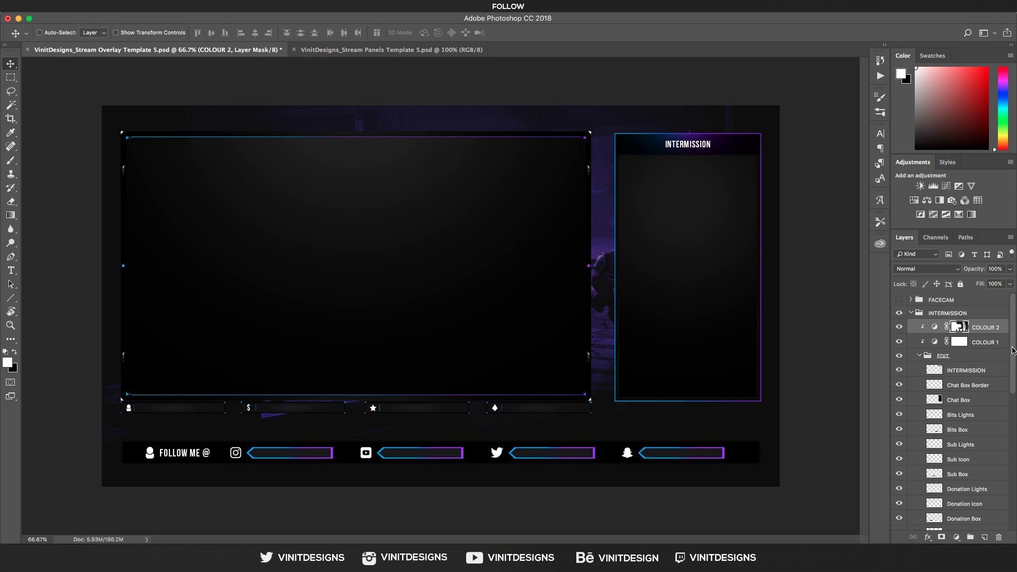
pyautogui.click(900, 328)
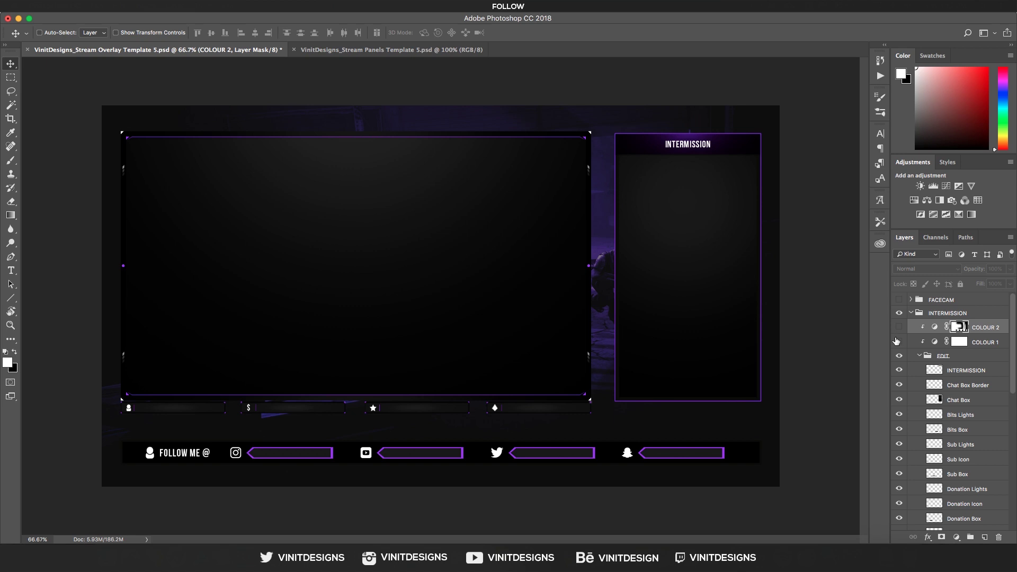
pyautogui.click(899, 341)
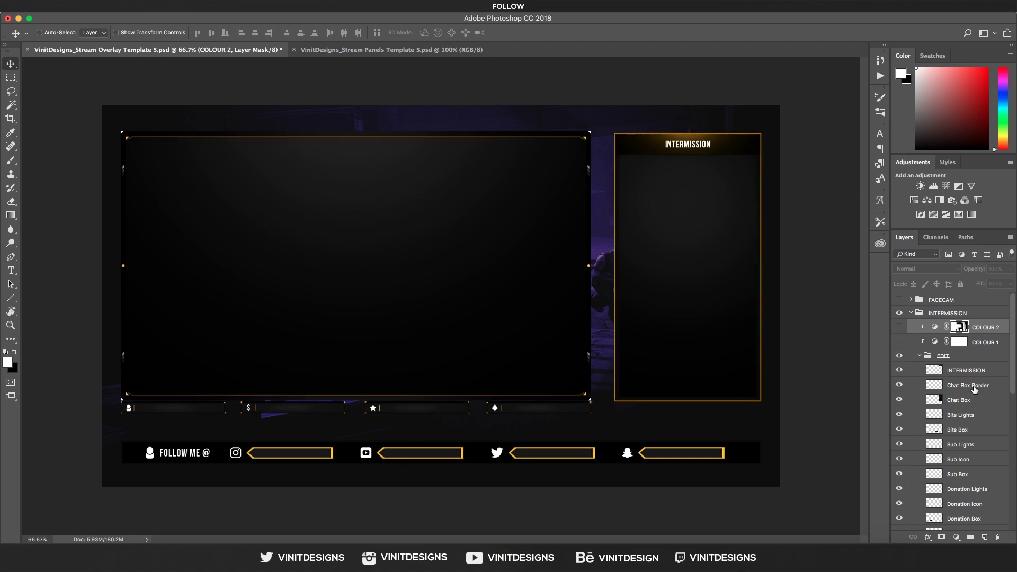
pyautogui.click(899, 342)
pyautogui.click(899, 327)
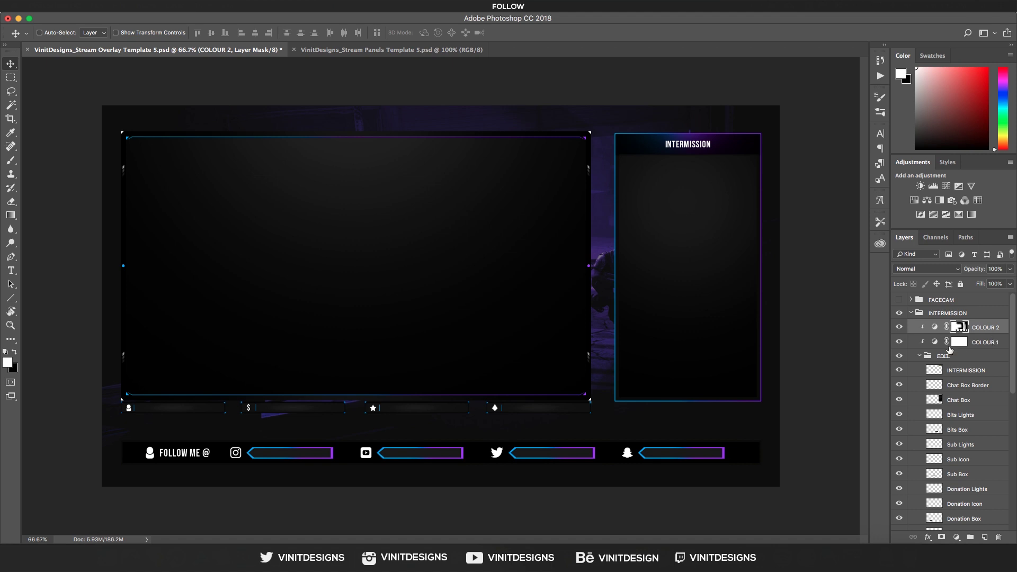
pyautogui.click(936, 343)
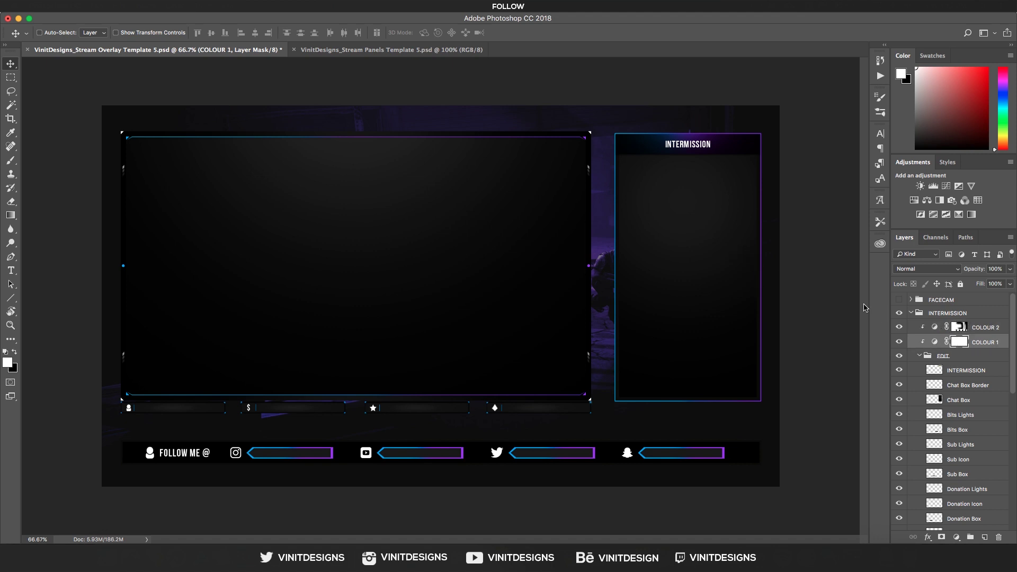
pyautogui.doubleClick(936, 344)
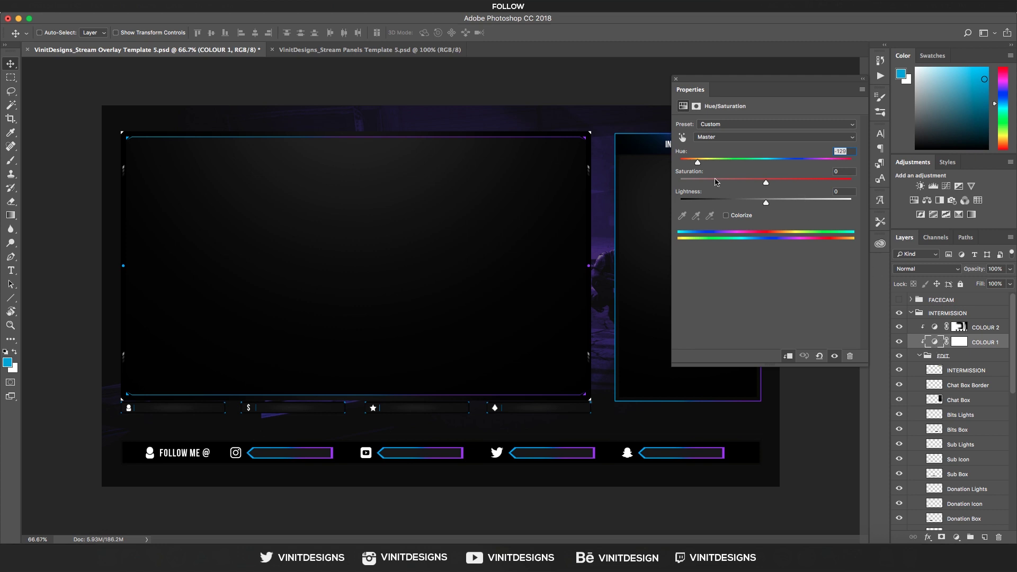
pyautogui.moveTo(696, 163); pyautogui.dragTo(808, 163)
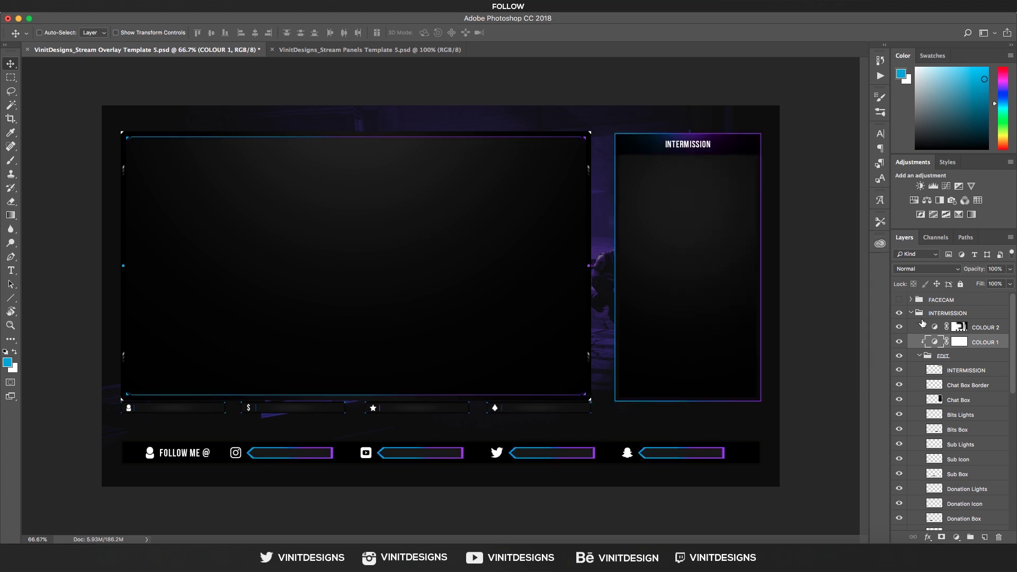
pyautogui.doubleClick(933, 328)
pyautogui.moveTo(712, 166); pyautogui.dragTo(793, 164)
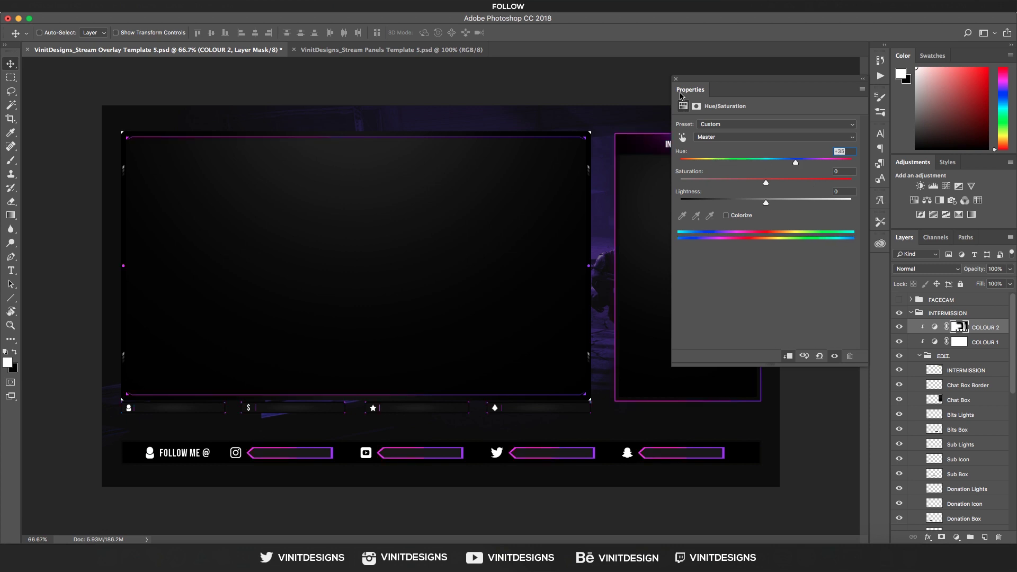
pyautogui.click(677, 80)
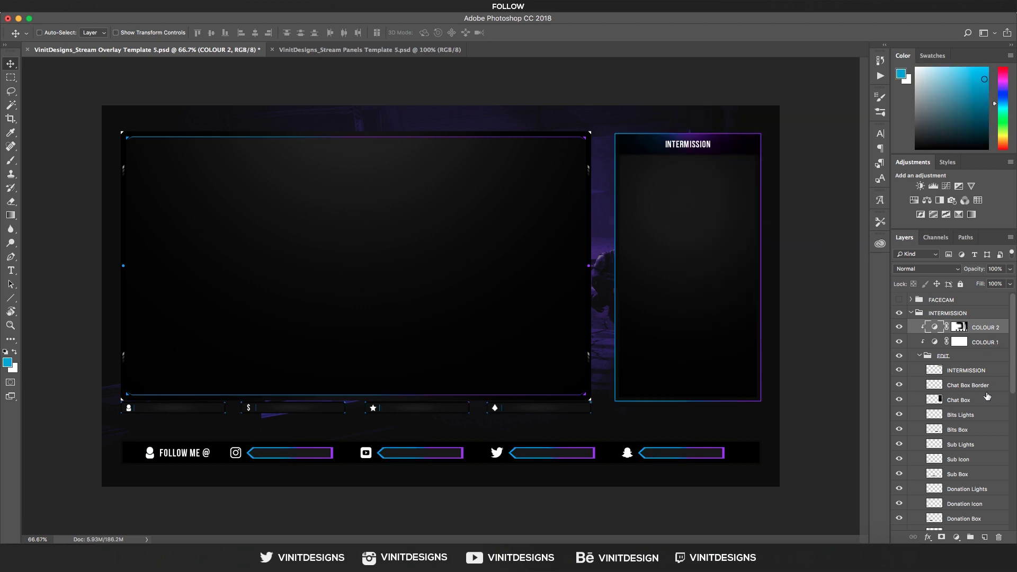
pyautogui.click(953, 313)
# Collapse INTERMISSION, show FACECAM, and hide the BACKGROUND, DELETE and INTERMISSION groups.
pyautogui.click(920, 356)
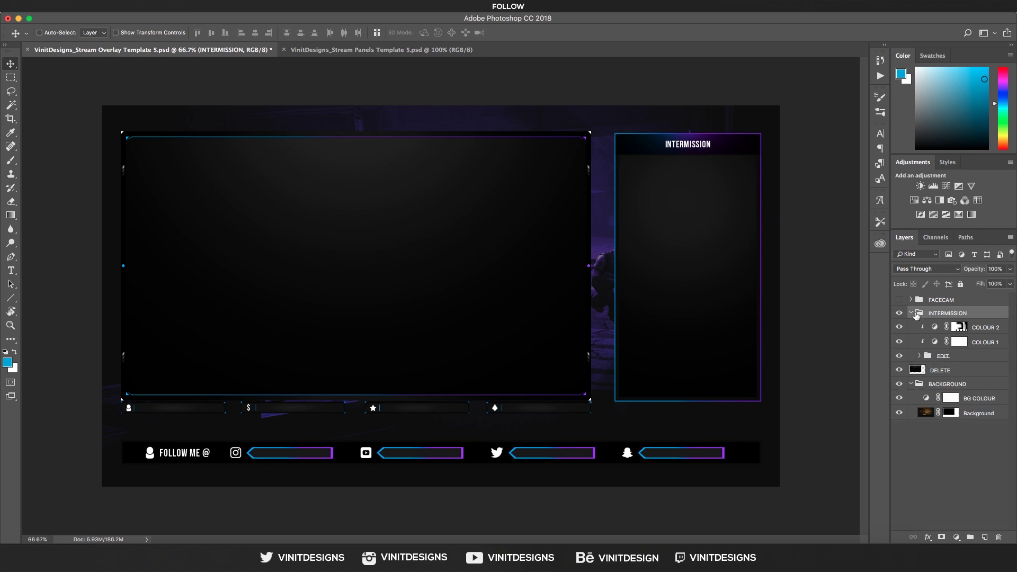
pyautogui.click(912, 314)
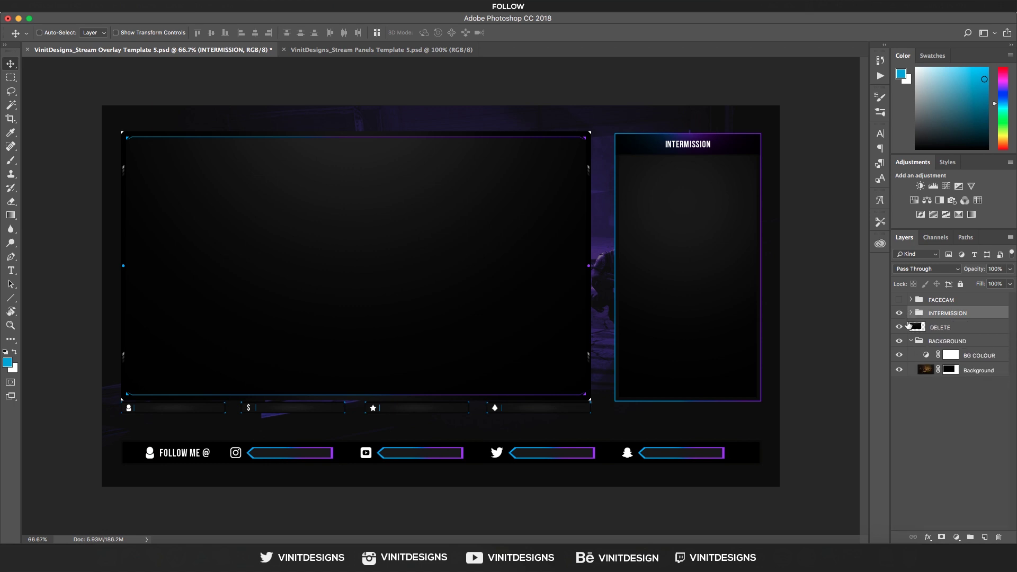
pyautogui.click(899, 327)
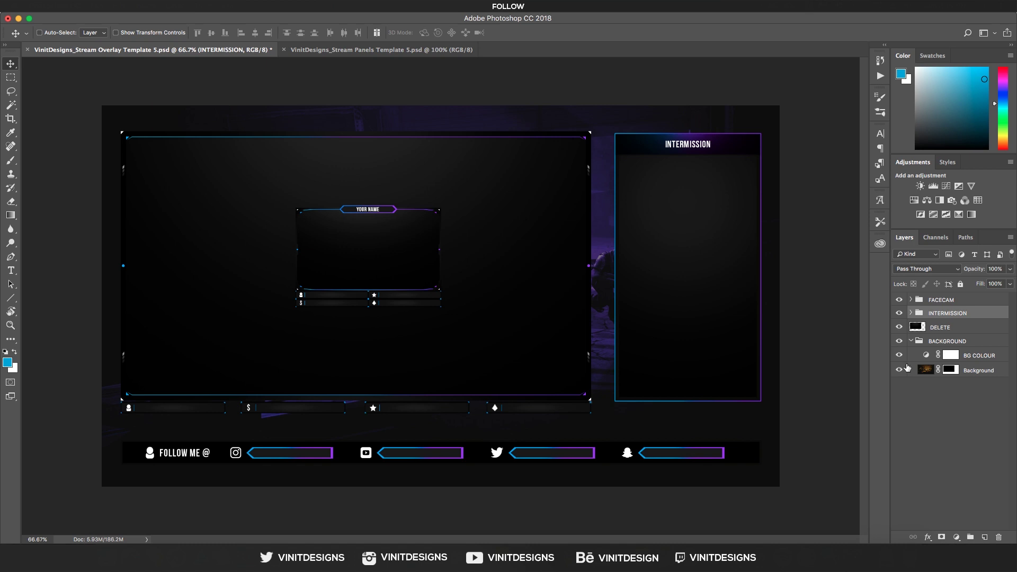
pyautogui.click(899, 342)
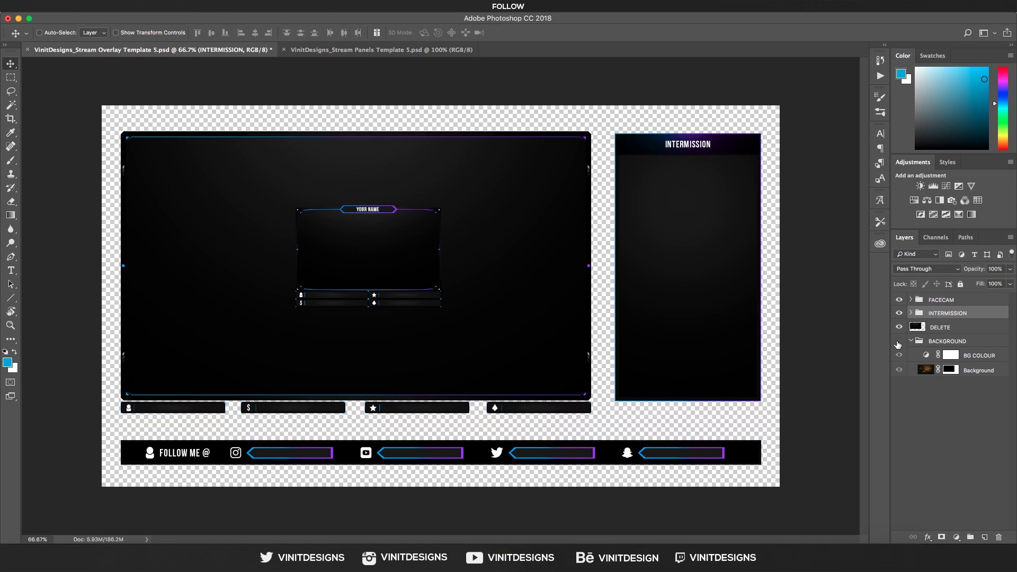
pyautogui.click(899, 328)
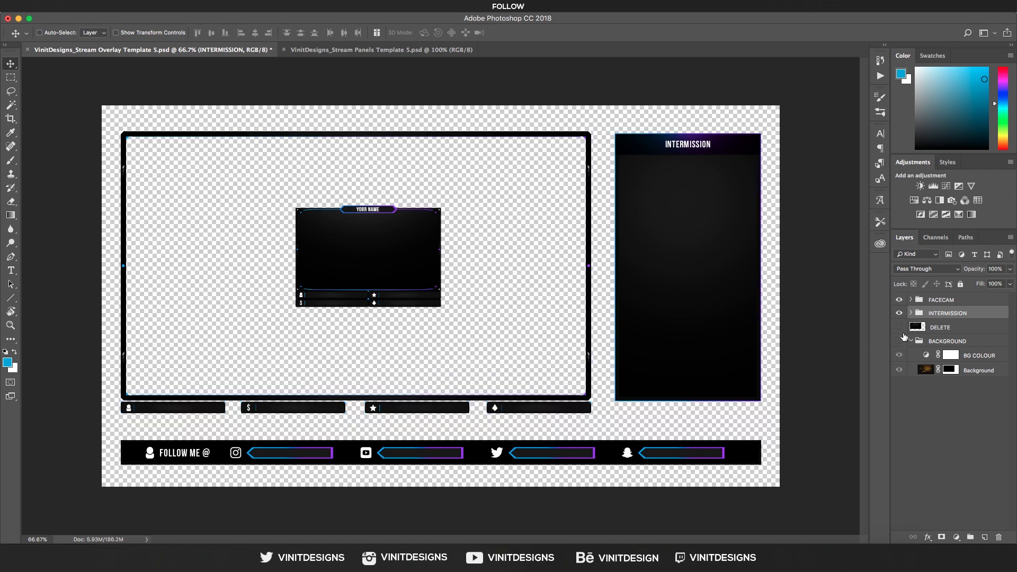
pyautogui.click(899, 313)
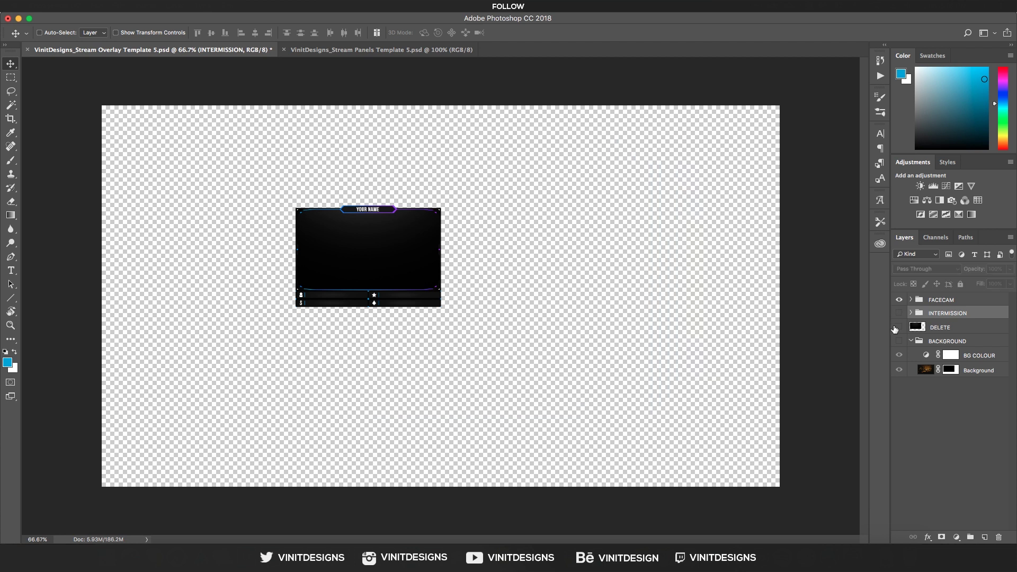
# Zoom in on the facecam frame and select the YOUR NAME layer in FACECAM > EDIT.
pyautogui.press('z')
pyautogui.moveTo(352, 223); pyautogui.dragTo(404, 275)
pyautogui.press('v')
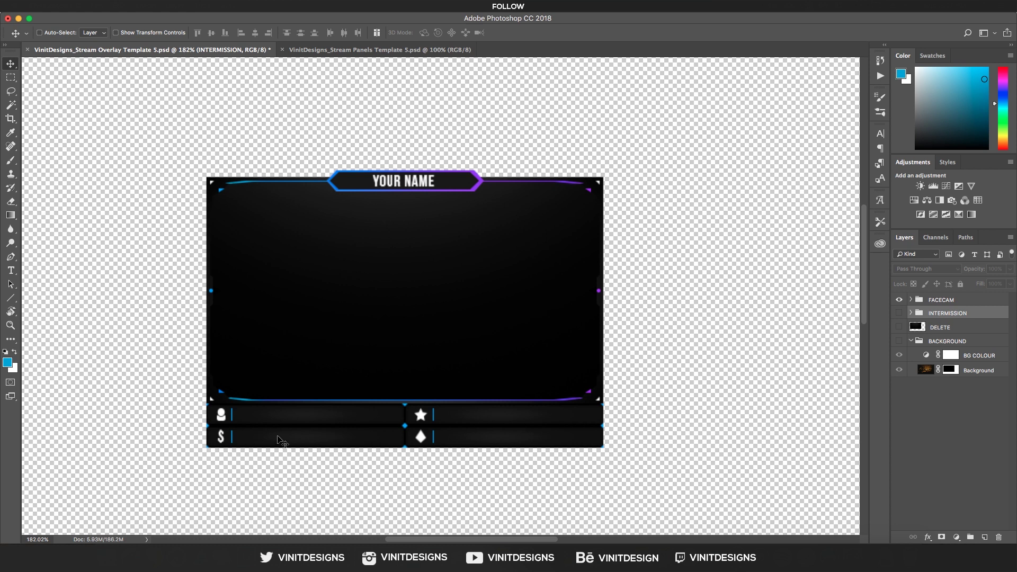
pyautogui.click(912, 300)
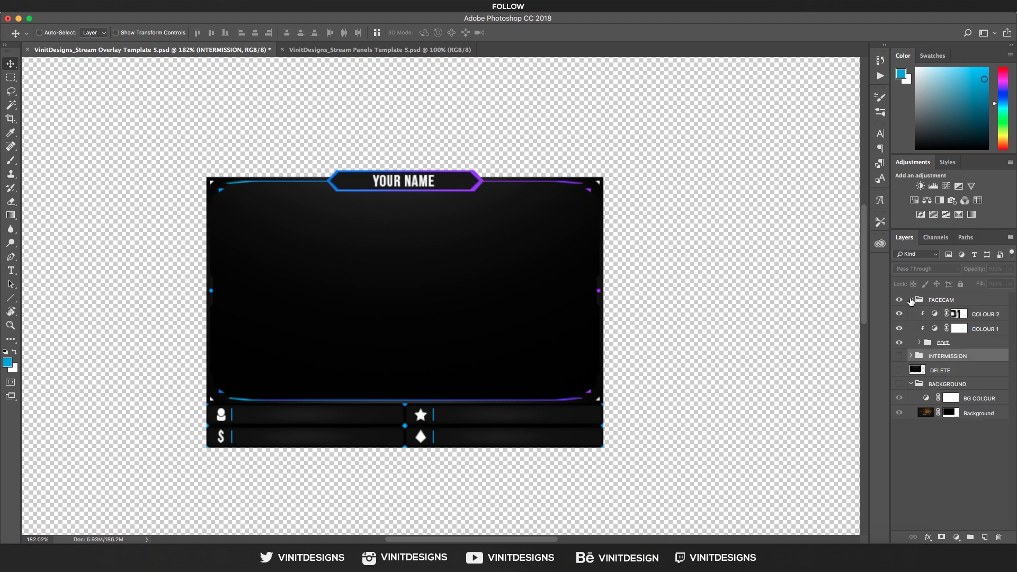
pyautogui.click(919, 343)
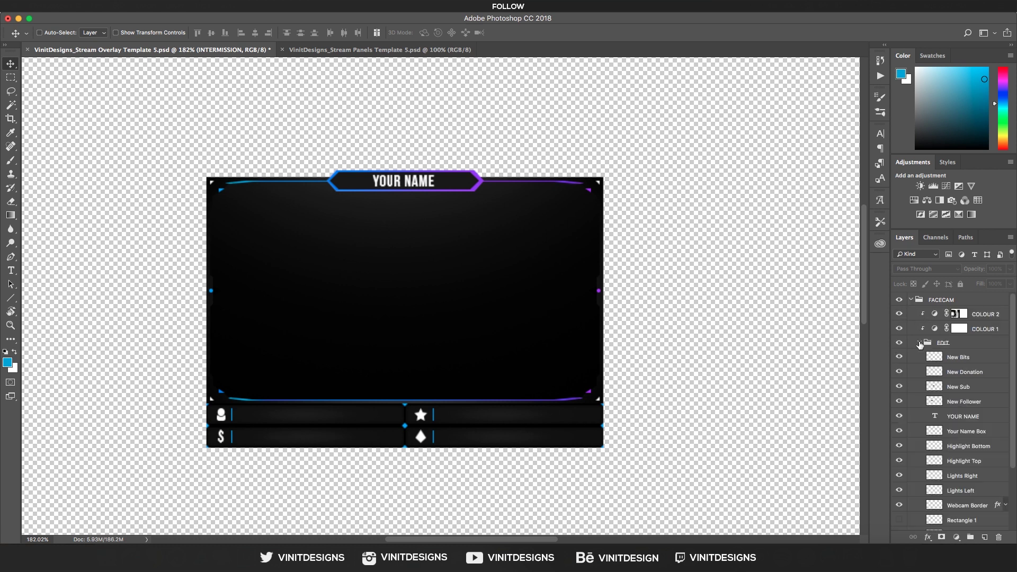
pyautogui.click(948, 401)
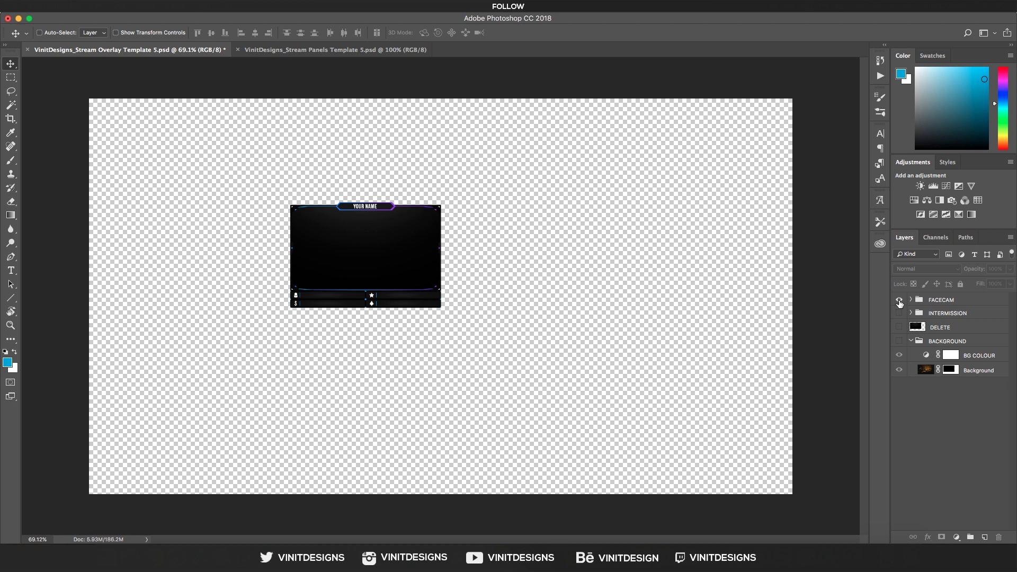
# Expand the FACECAM group and select the top-level DELETE layer.
pyautogui.click(900, 301)
pyautogui.click(900, 301)
pyautogui.click(911, 300)
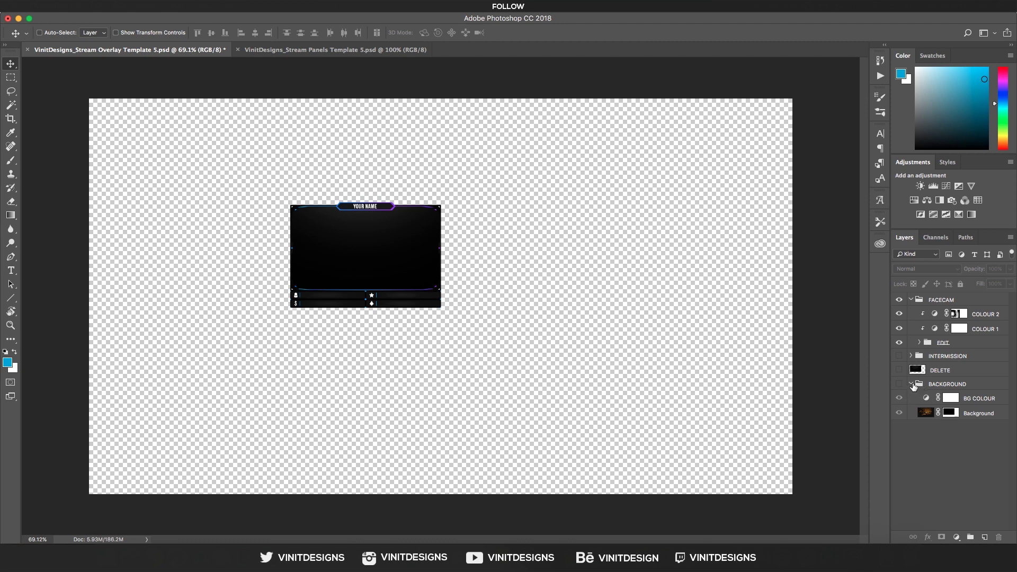
pyautogui.click(929, 371)
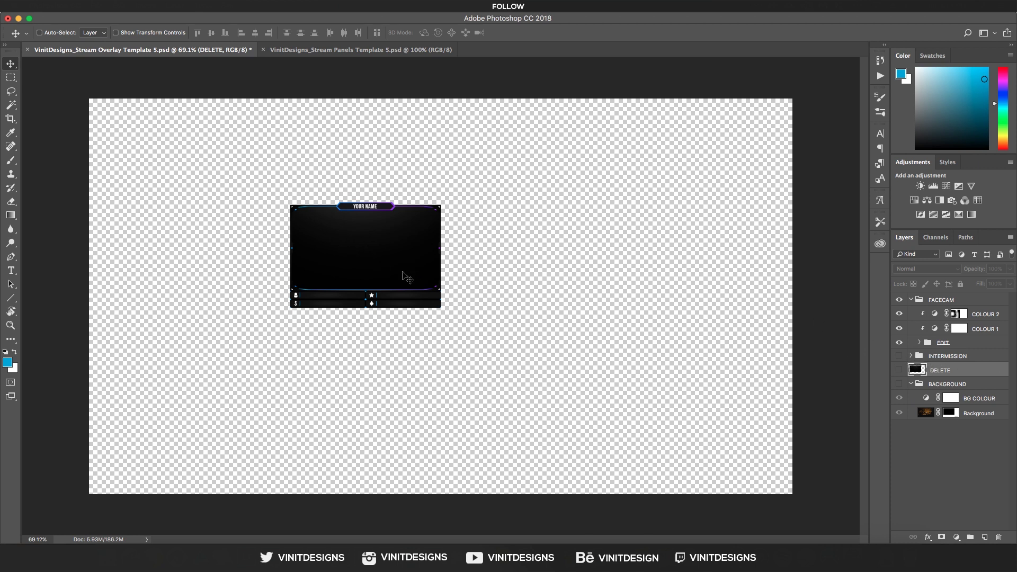
# Hide the DELETE fill layer inside FACECAM's EDIT folder.
pyautogui.click(920, 343)
pyautogui.scroll(-5, 949, 434)
pyautogui.click(959, 456)
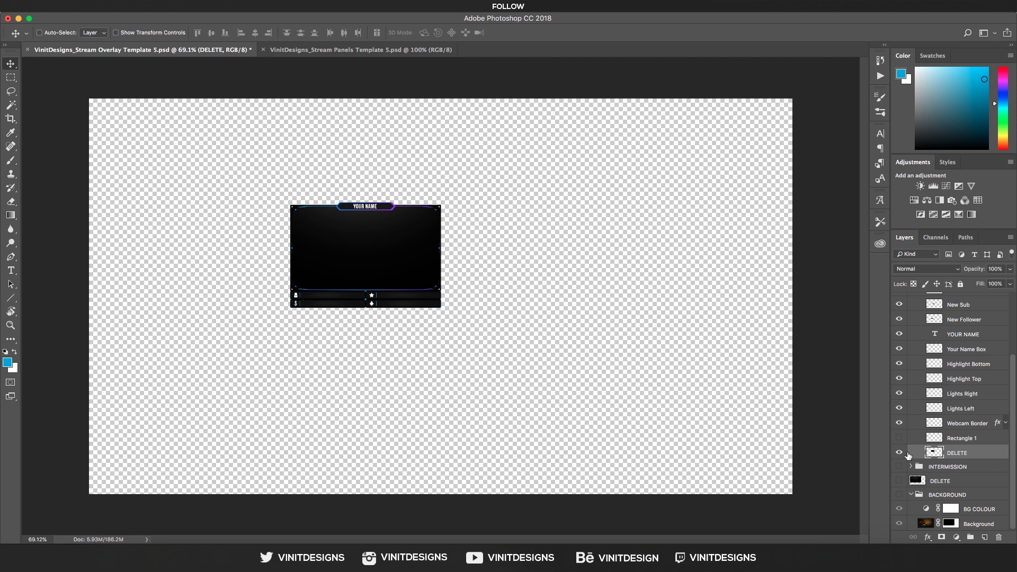
pyautogui.click(900, 453)
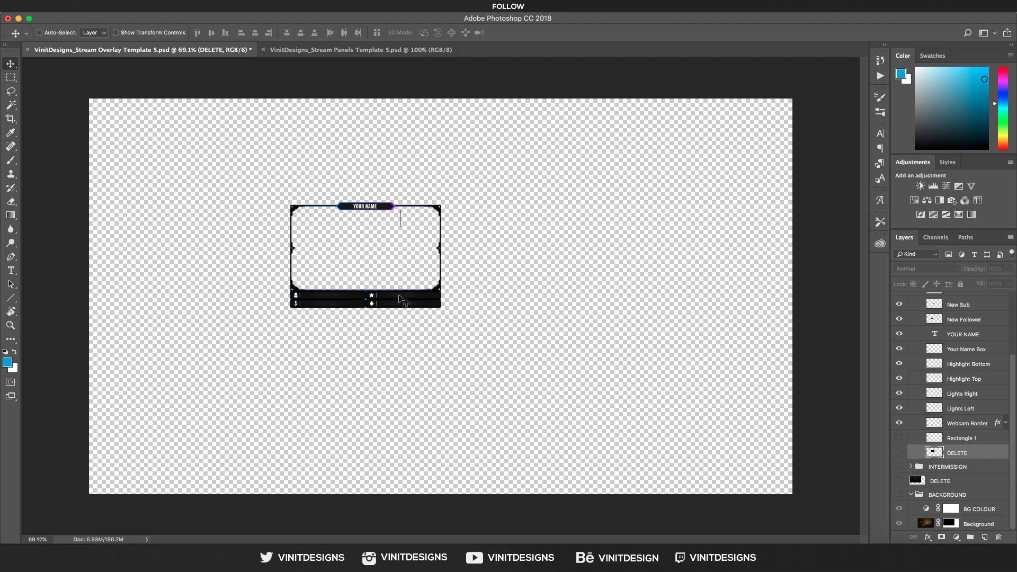
# Start a File > Save As with PNG as the format, then cancel it.
pyautogui.click(98, 5)
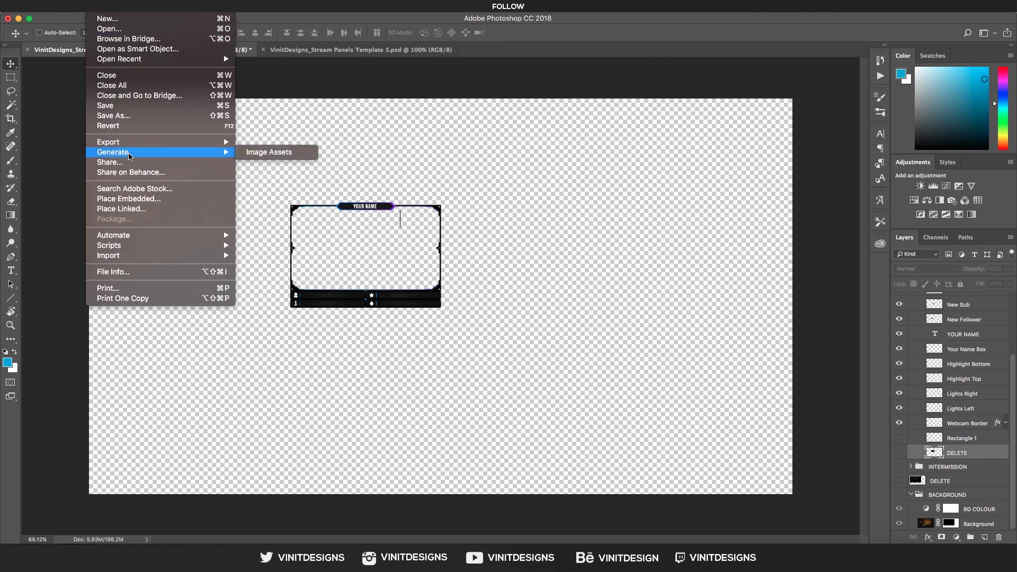
pyautogui.click(126, 122)
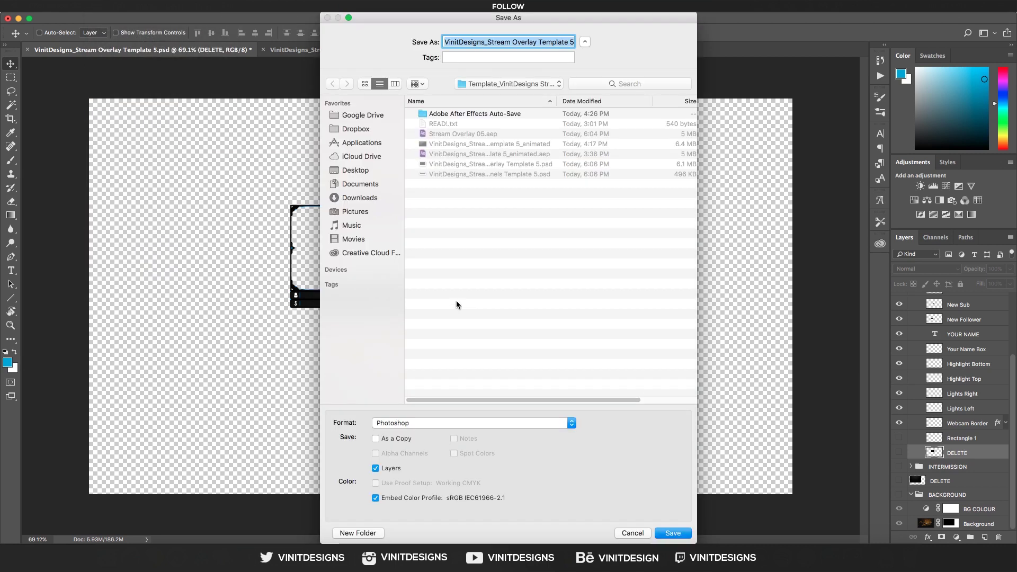
pyautogui.click(422, 423)
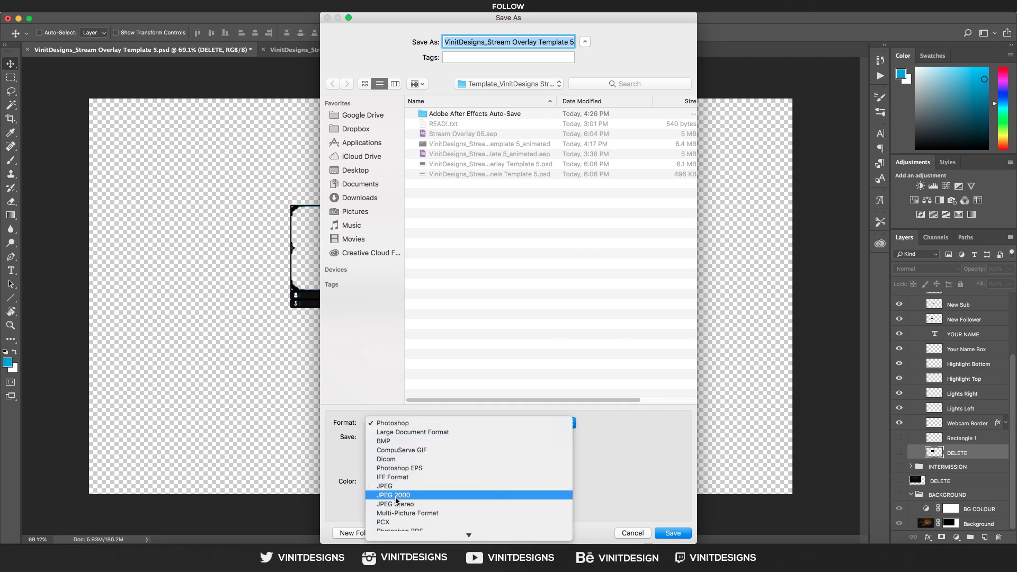
pyautogui.scroll(-2, 400, 498)
pyautogui.scroll(-3, 403, 495)
pyautogui.click(402, 481)
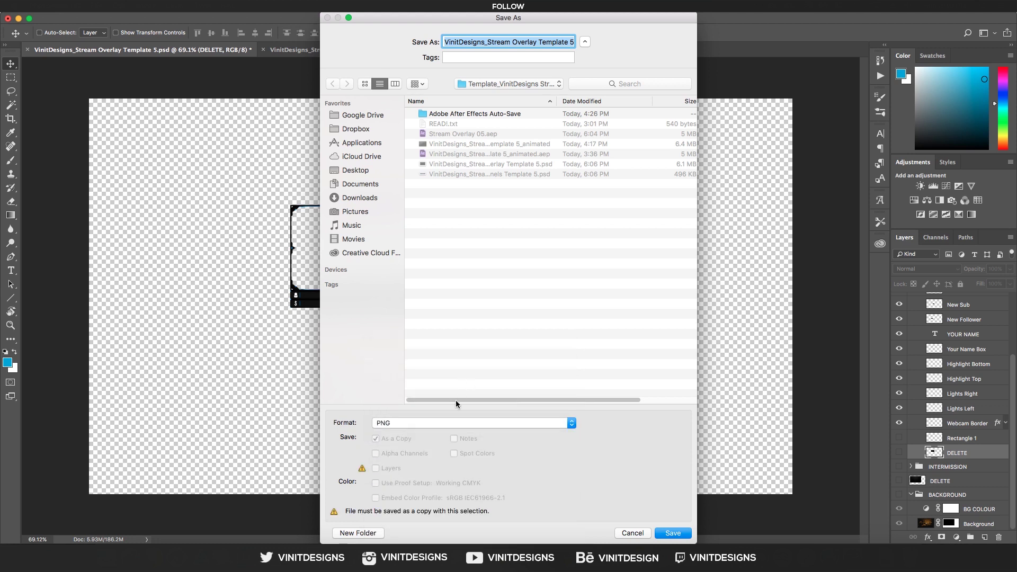
pyautogui.click(633, 533)
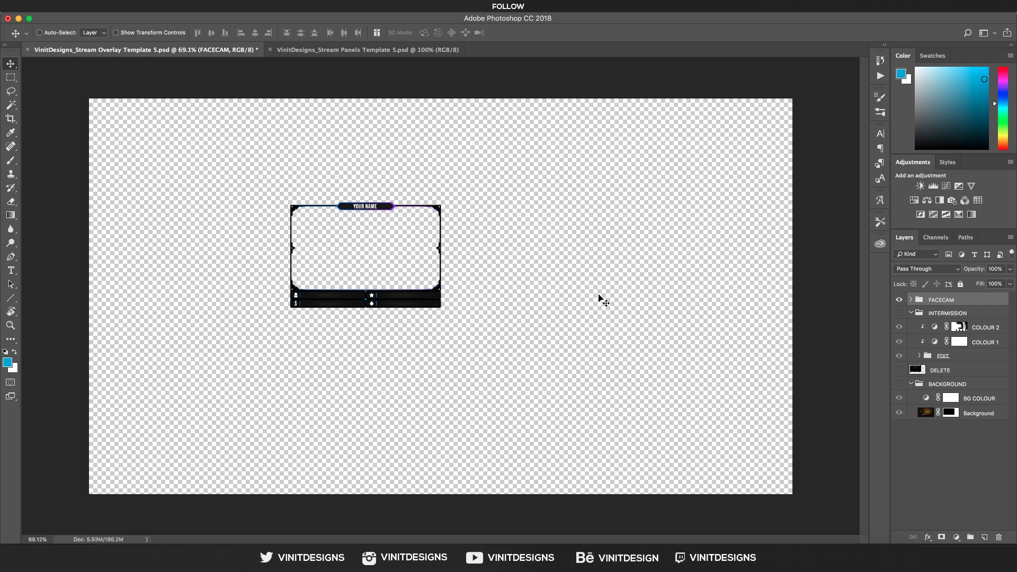
# Hide FACECAM and show the INTERMISSION and BACKGROUND groups in the Layers panel.
pyautogui.click(899, 300)
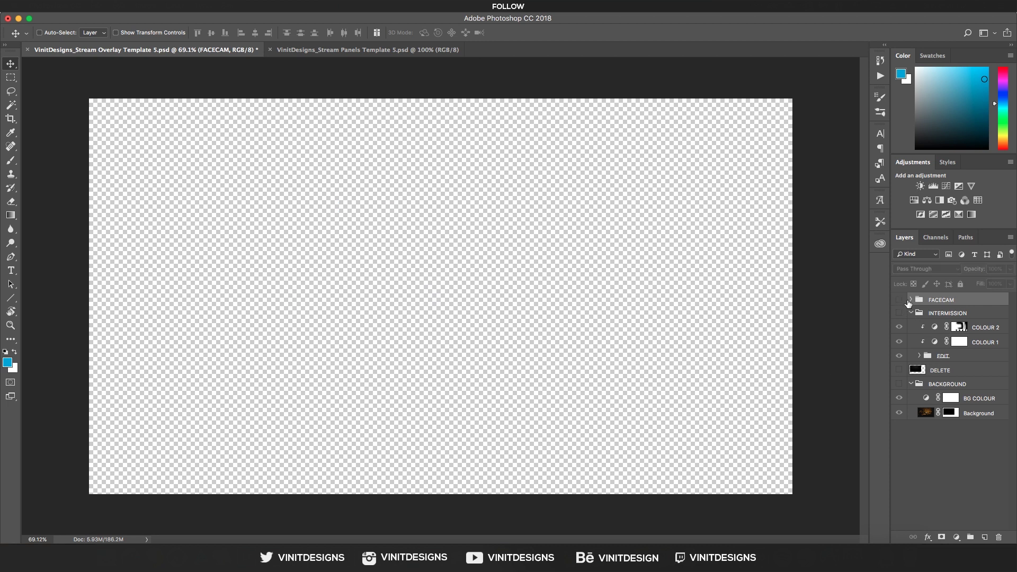
pyautogui.click(900, 314)
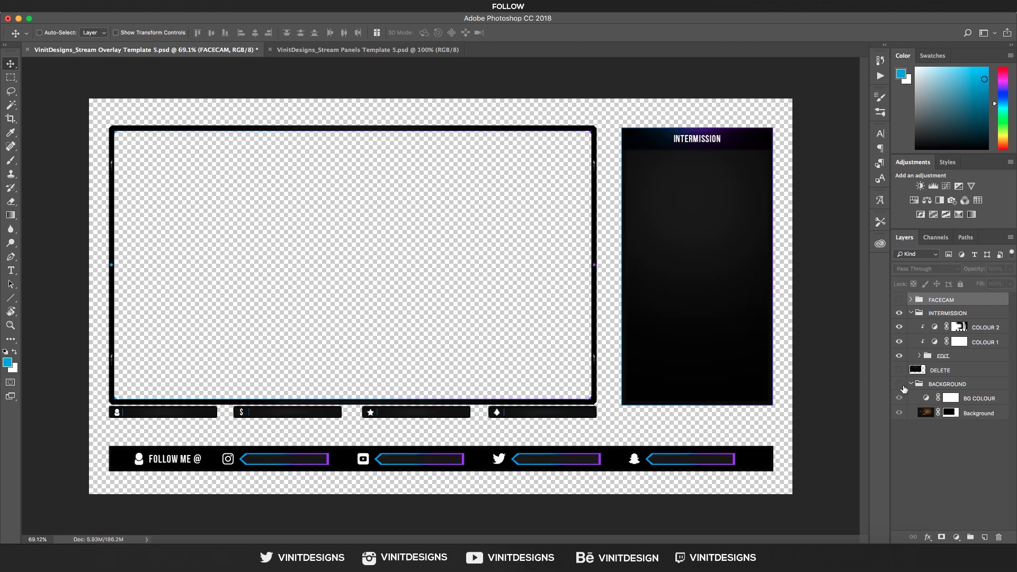
pyautogui.click(932, 384)
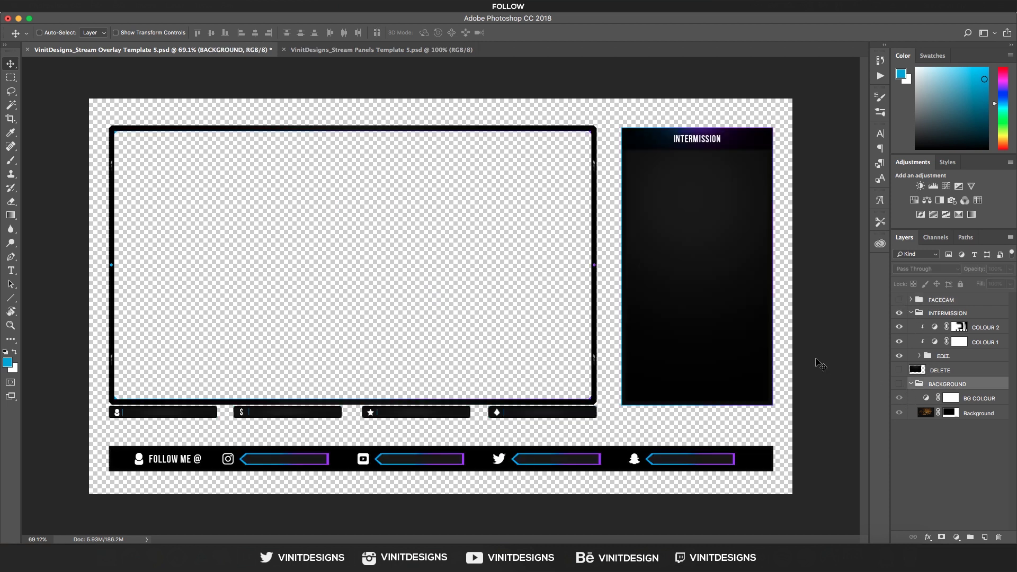
pyautogui.click(900, 384)
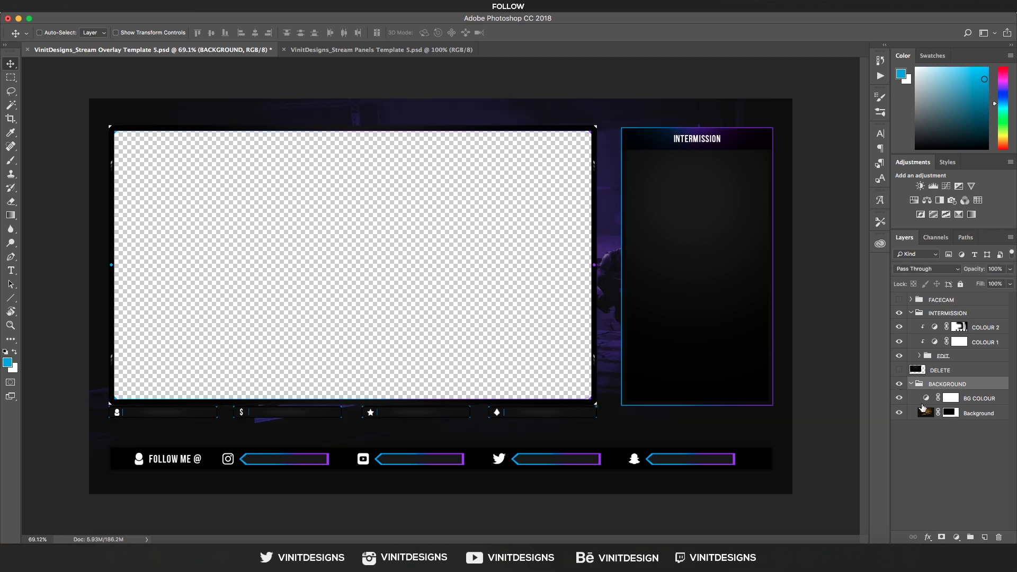
pyautogui.click(979, 414)
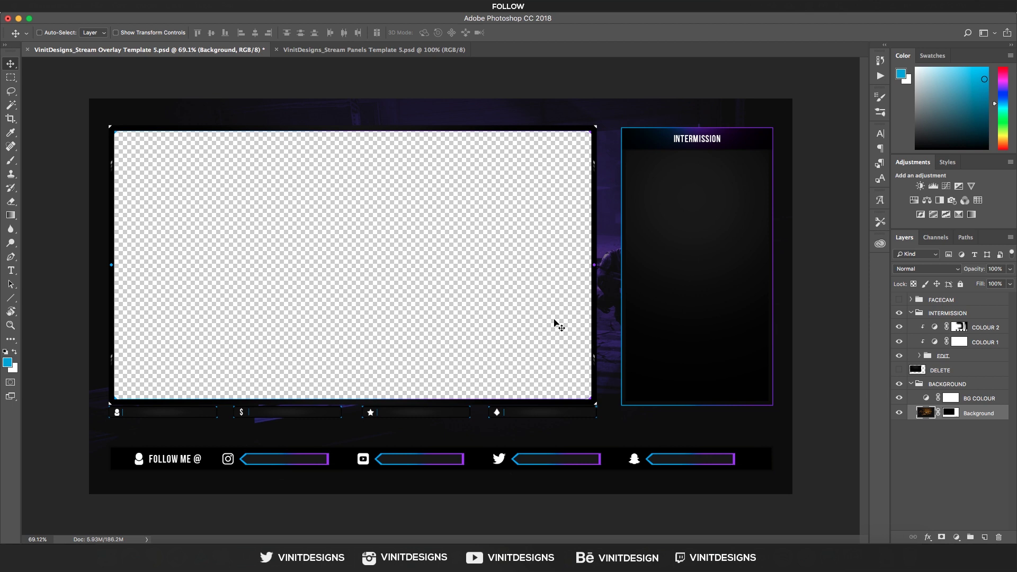
pyautogui.click(938, 440)
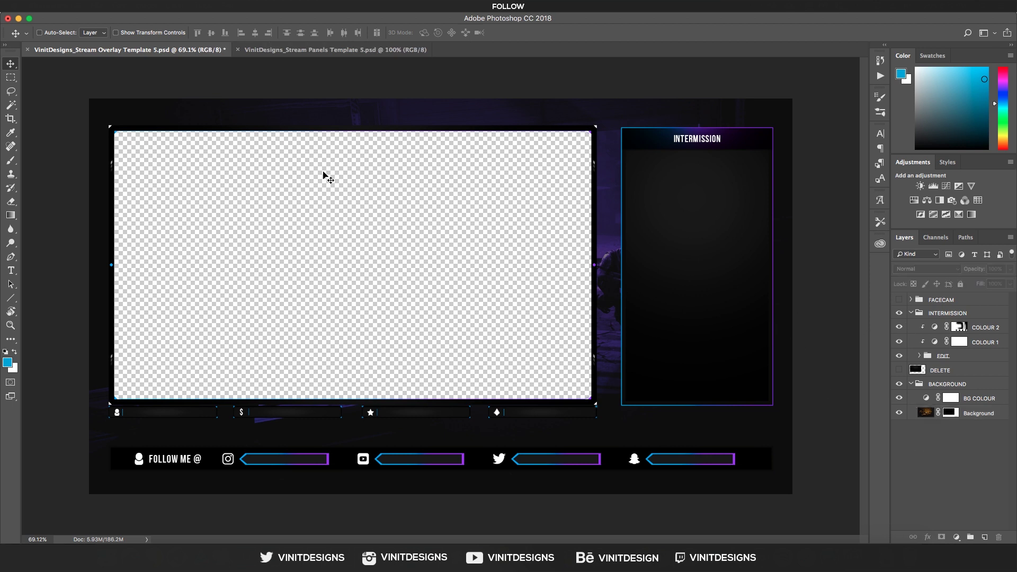
pyautogui.click(108, 11)
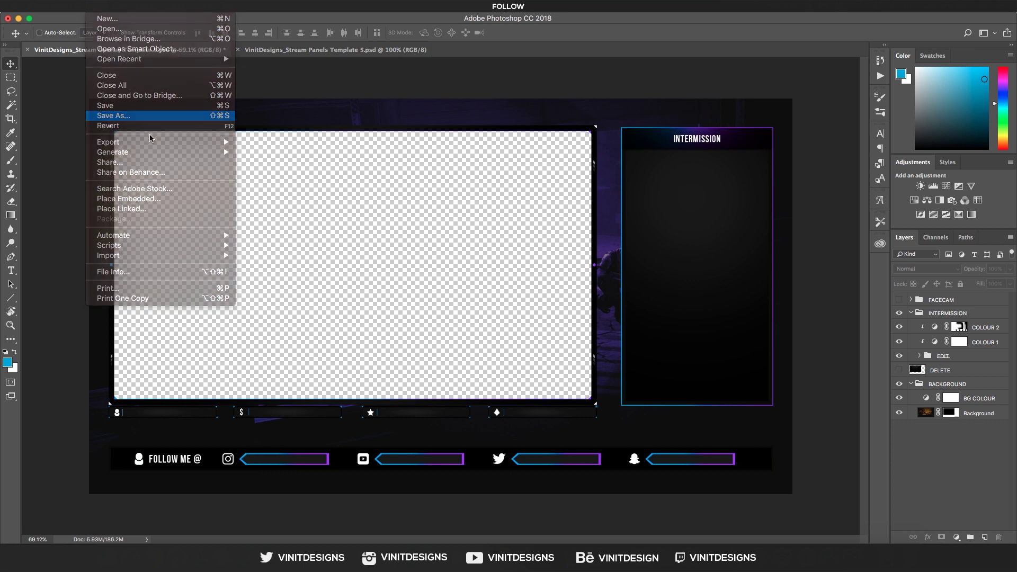
pyautogui.click(126, 116)
pyautogui.click(412, 423)
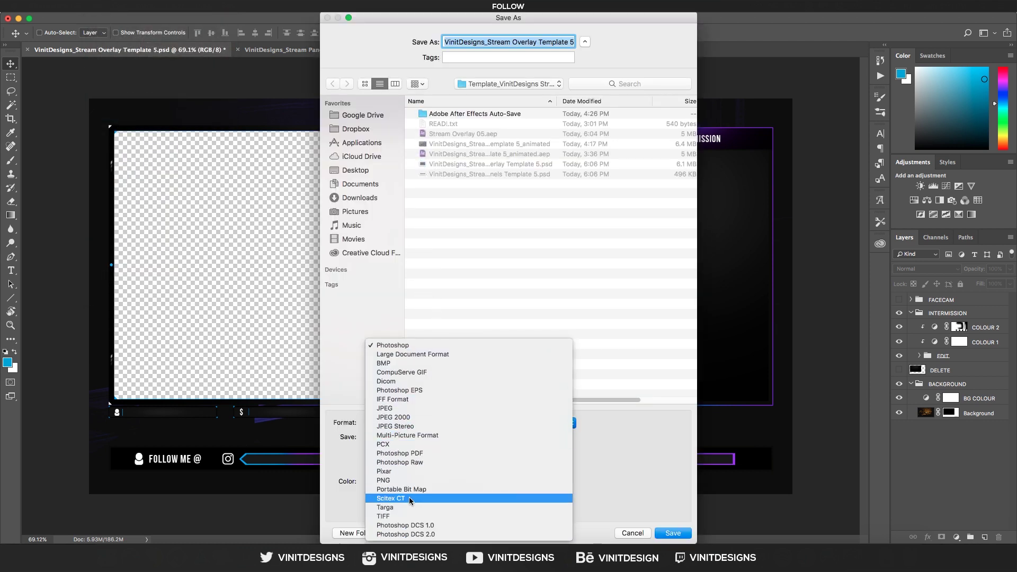
pyautogui.click(402, 480)
pyautogui.click(636, 533)
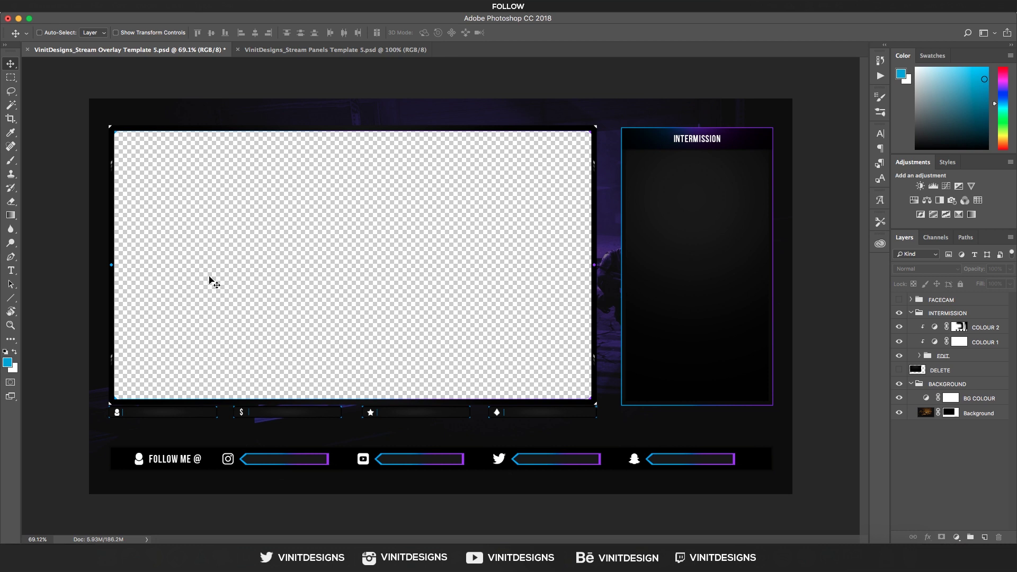
# In After Effects, hide the Facecam layer in MAIN and open the Intermission precomp.
pyautogui.click(339, 540)
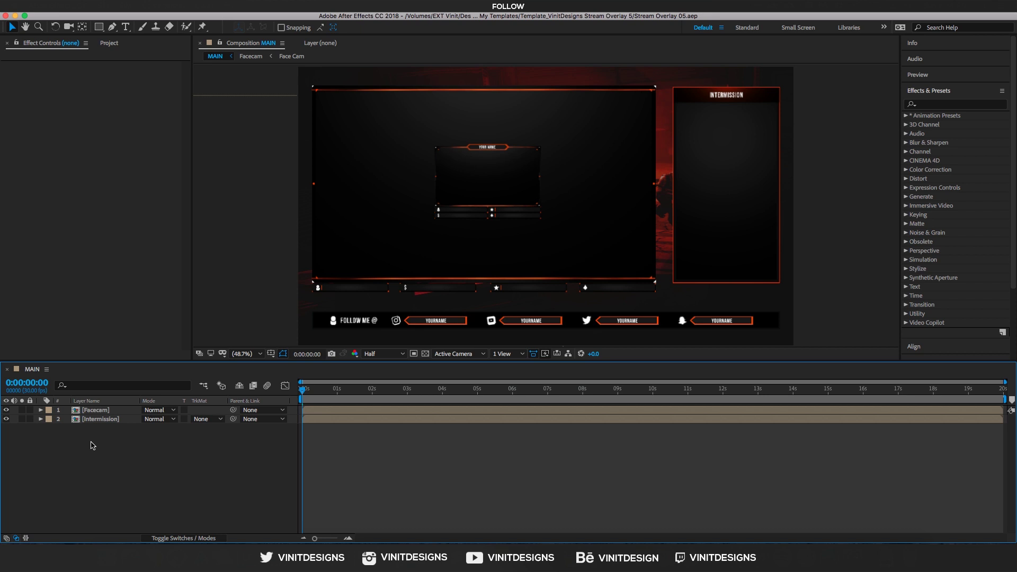
pyautogui.click(6, 410)
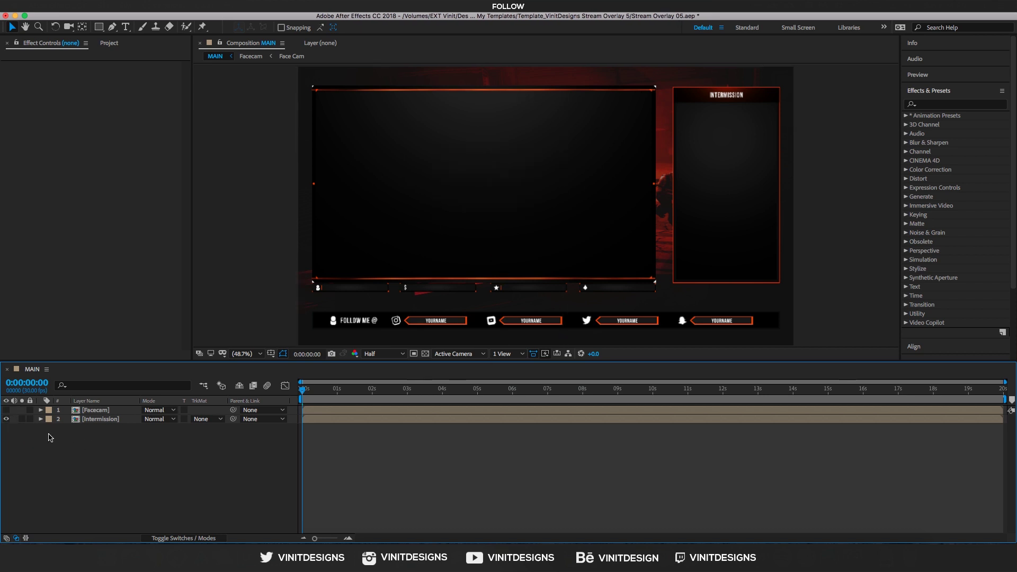
pyautogui.doubleClick(76, 420)
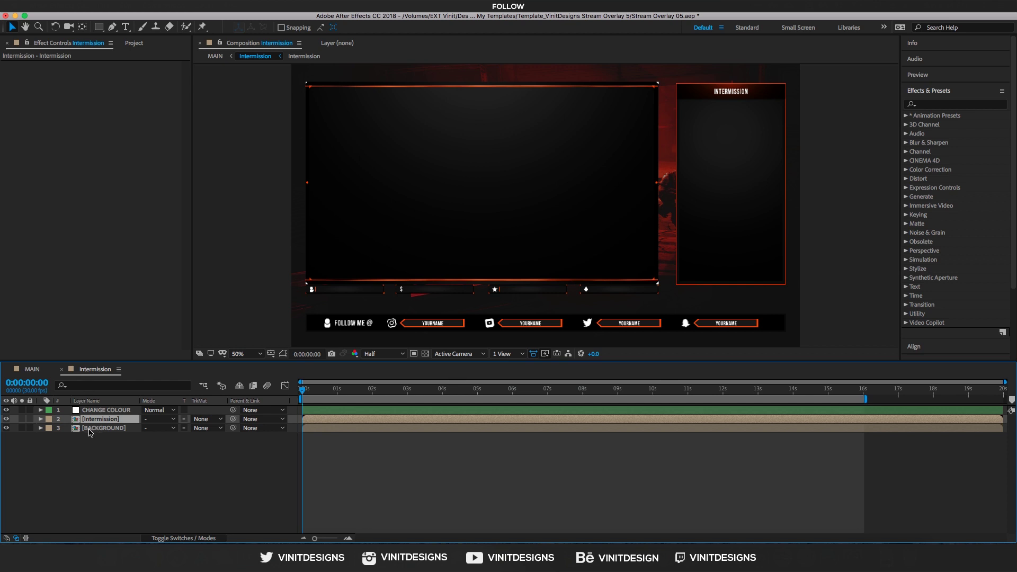
pyautogui.click(91, 413)
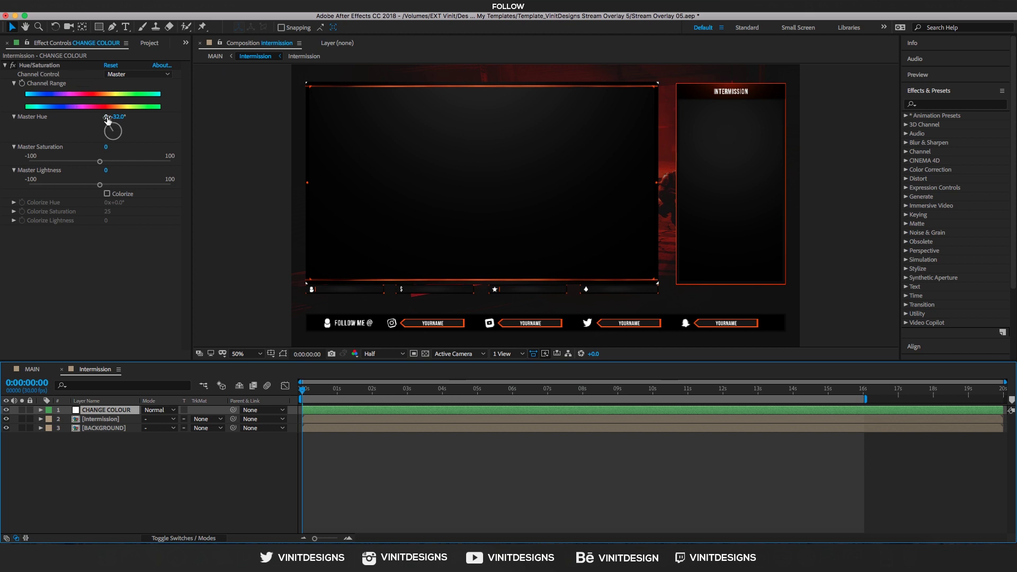
pyautogui.moveTo(116, 129); pyautogui.dragTo(111, 139)
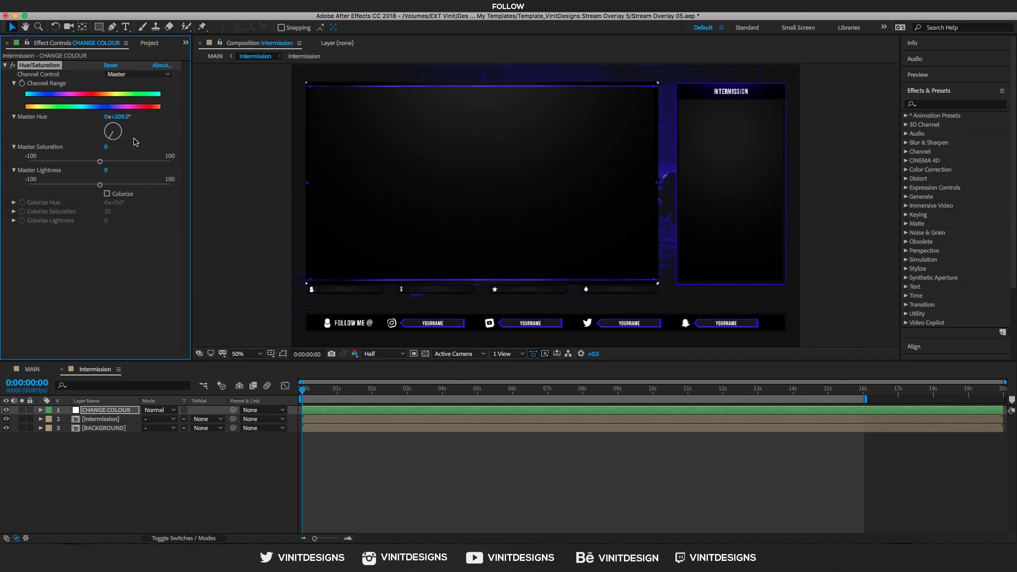
pyautogui.press('super+z')
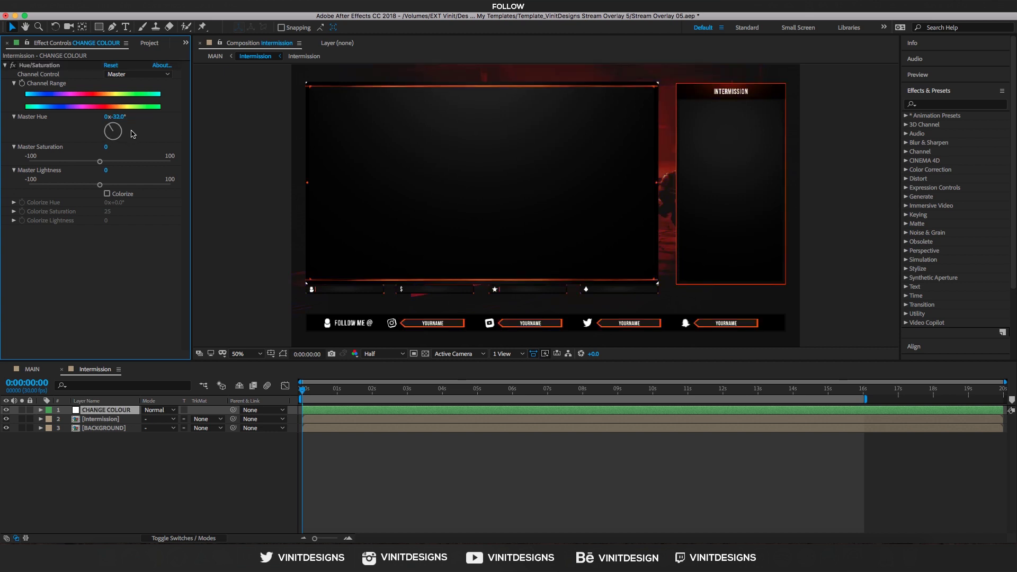
pyautogui.click(82, 458)
pyautogui.click(98, 419)
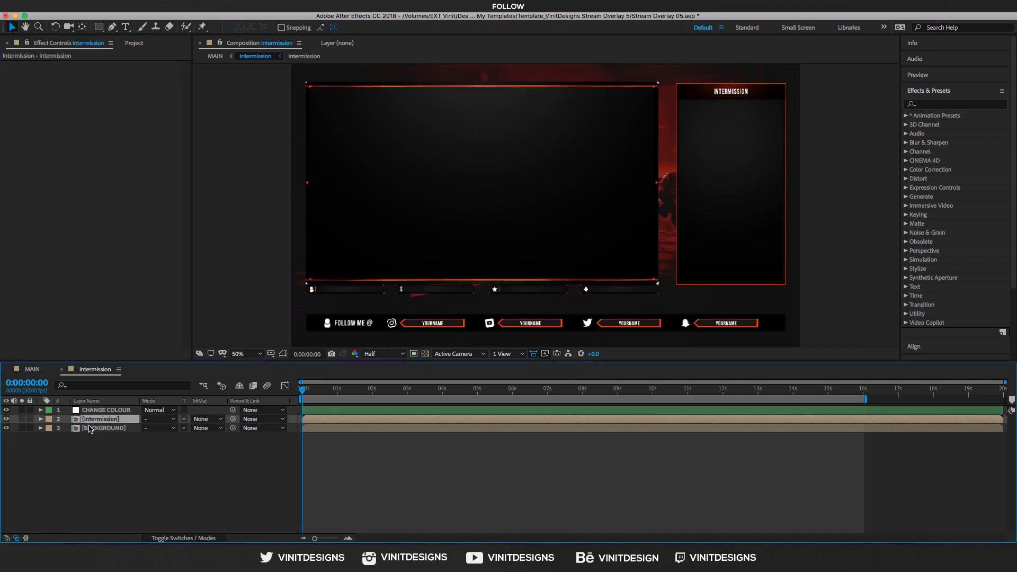
pyautogui.click(91, 429)
pyautogui.click(88, 448)
pyautogui.click(88, 429)
pyautogui.click(7, 429)
pyautogui.click(6, 428)
pyautogui.click(100, 477)
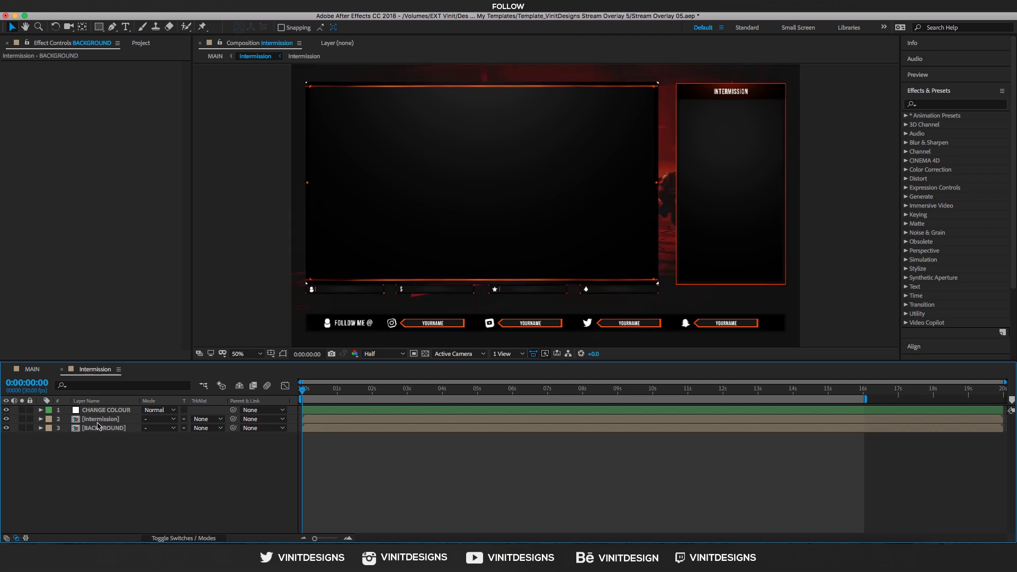
pyautogui.click(93, 420)
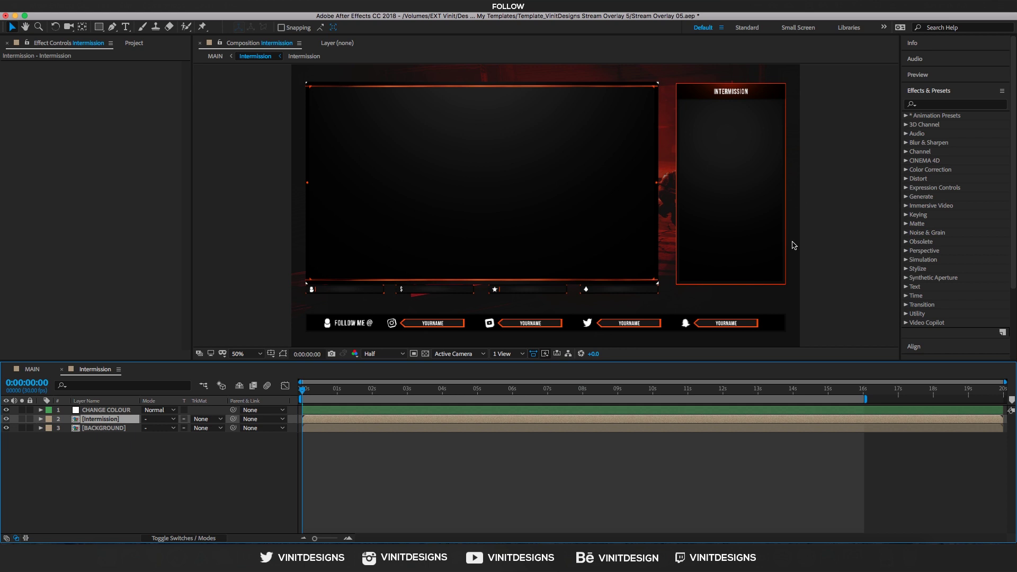
# Open the nested Intermission comp and hide the DELETE layer's dark gradient background.
pyautogui.doubleClick(78, 421)
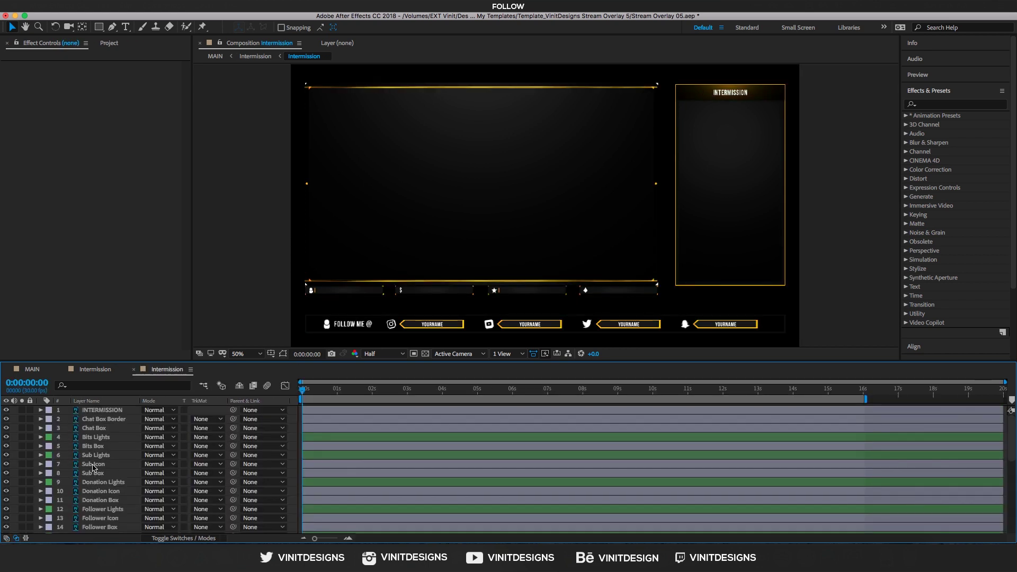
pyautogui.scroll(-7, 94, 455)
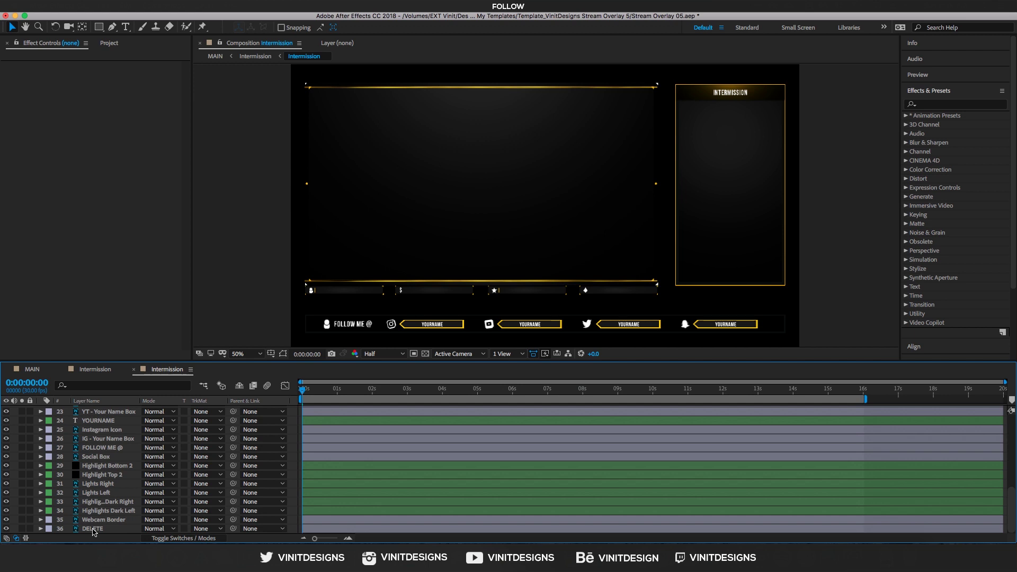
pyautogui.click(93, 529)
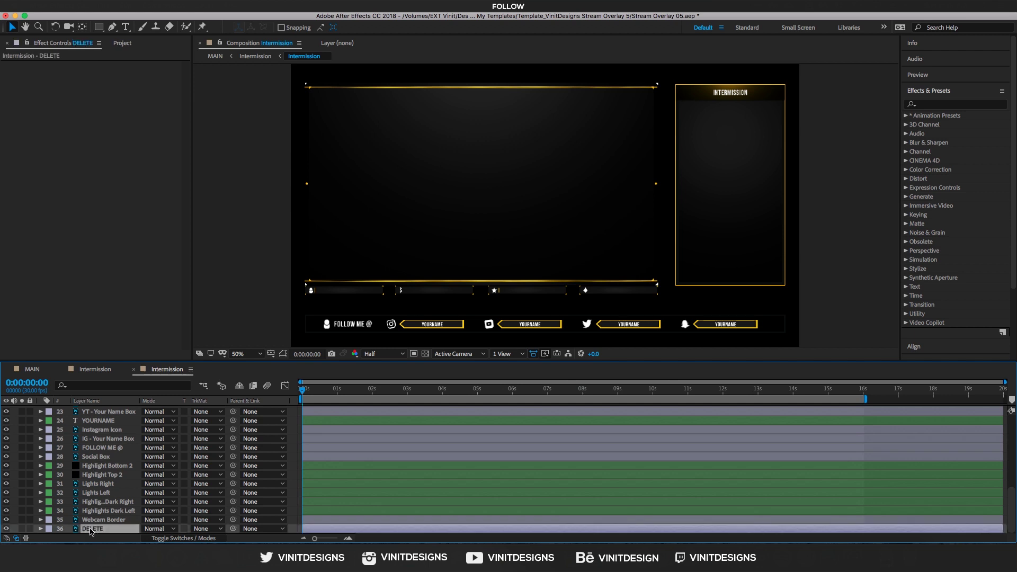
pyautogui.click(6, 529)
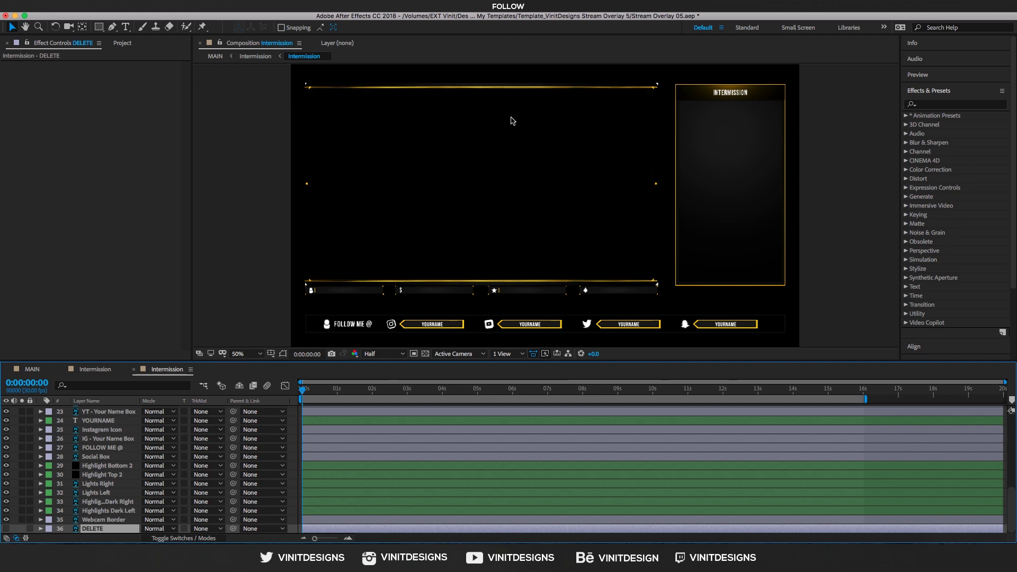
# Select the YOURNAME text layer and choose the Horizontal Type Tool.
pyautogui.scroll(10, 64, 466)
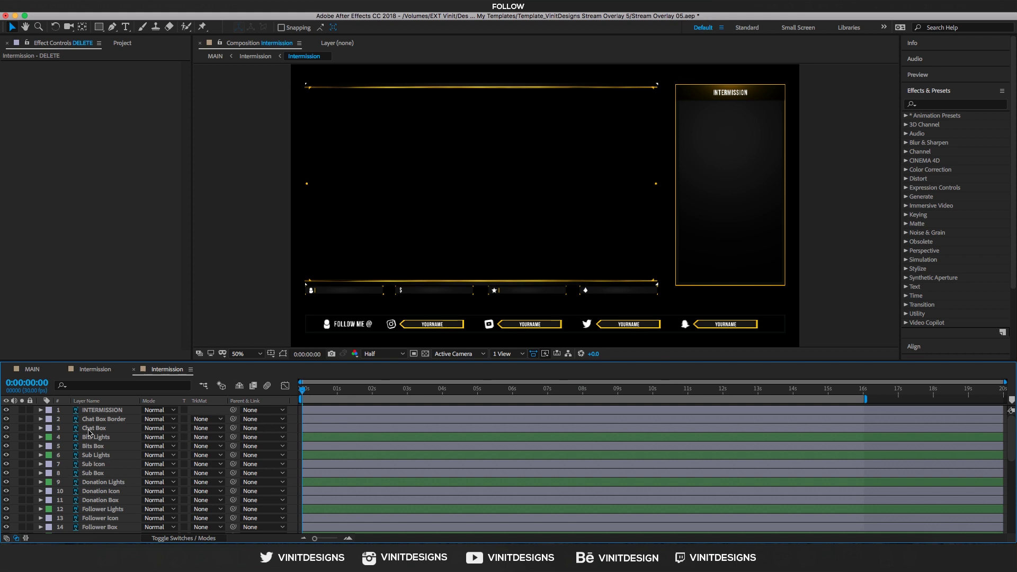
pyautogui.scroll(-6, 89, 455)
pyautogui.scroll(-3, 90, 457)
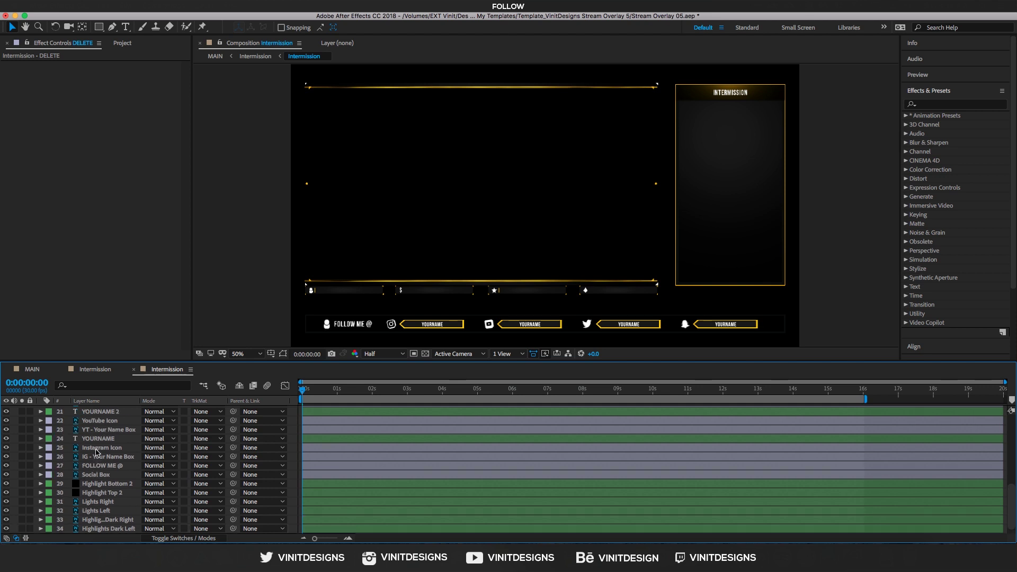
pyautogui.click(97, 476)
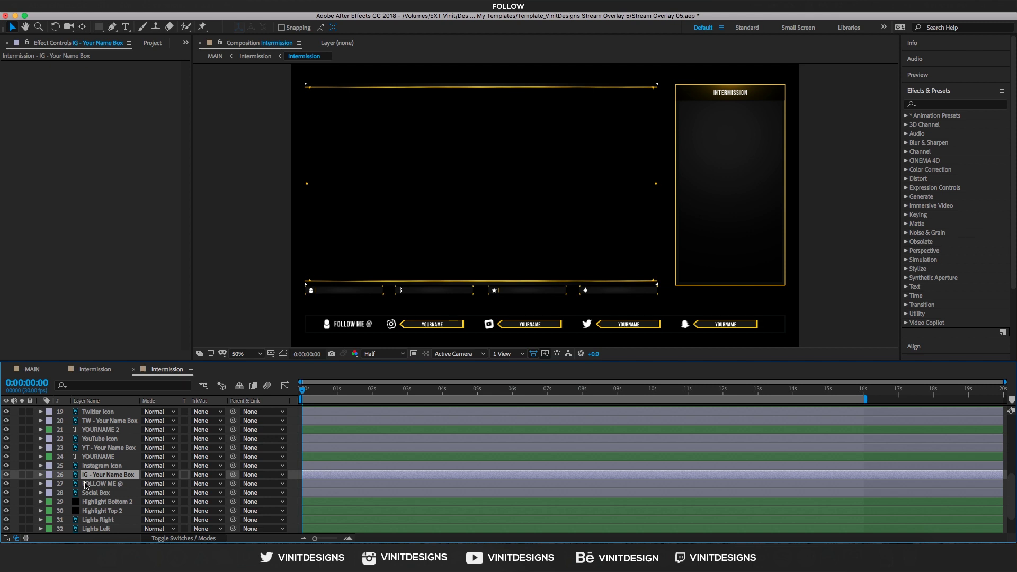
pyautogui.press('super+Up')
pyautogui.press('super+Up')
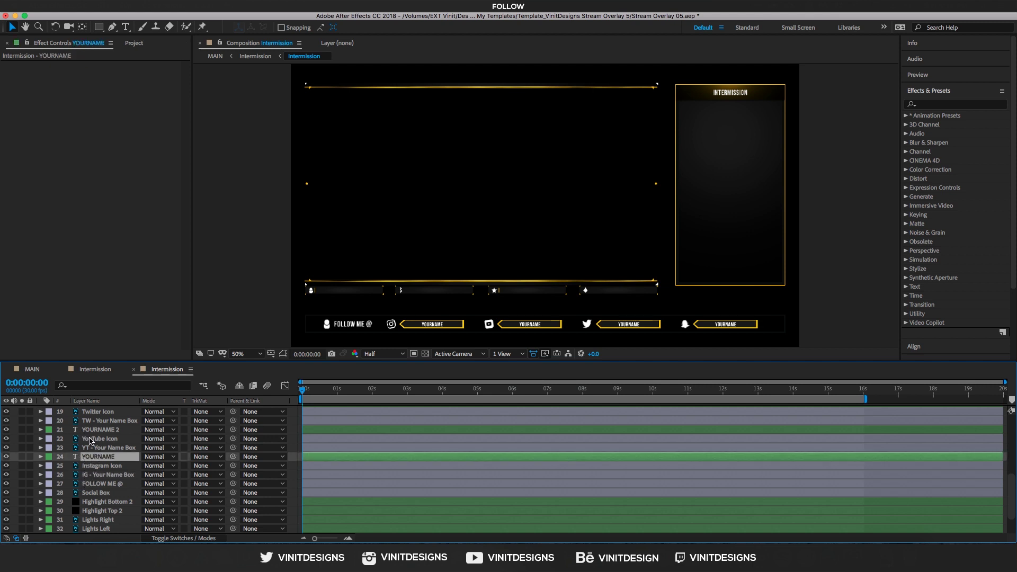
pyautogui.scroll(1, 90, 440)
pyautogui.click(121, 441)
pyautogui.click(100, 471)
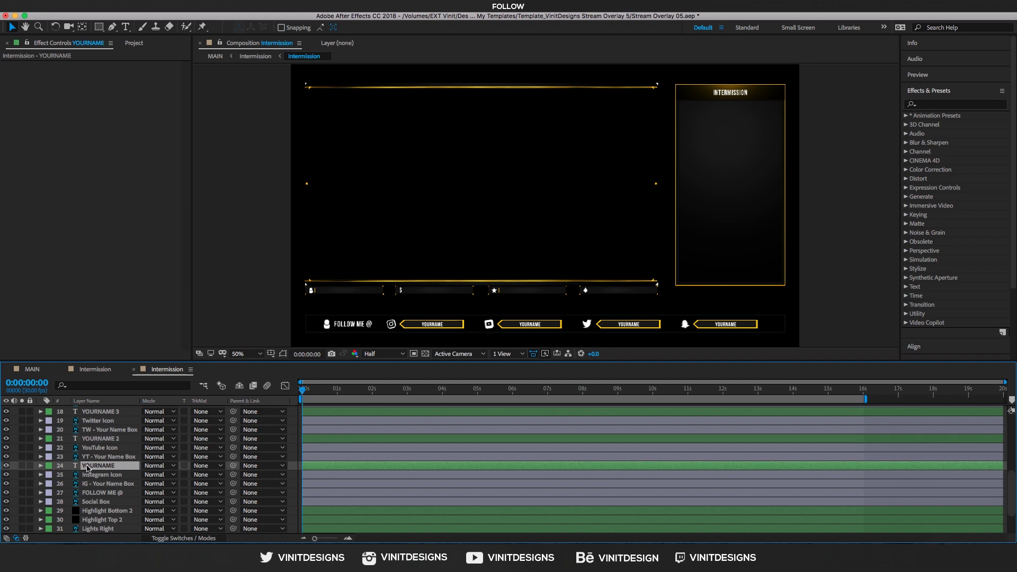
pyautogui.click(127, 27)
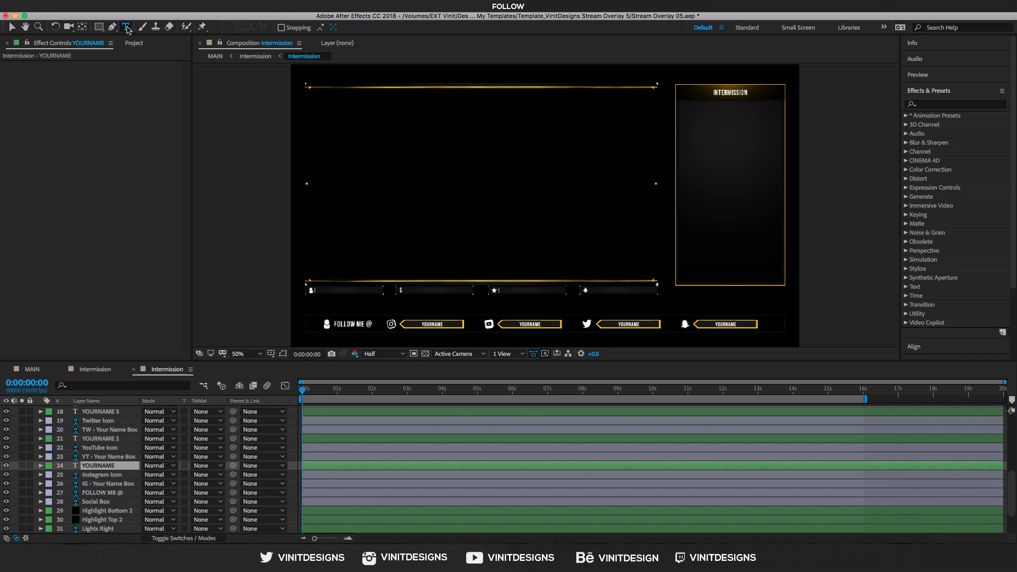
# Replace the Instagram box's YOURNAME text with 'Name'.
pyautogui.doubleClick(442, 325)
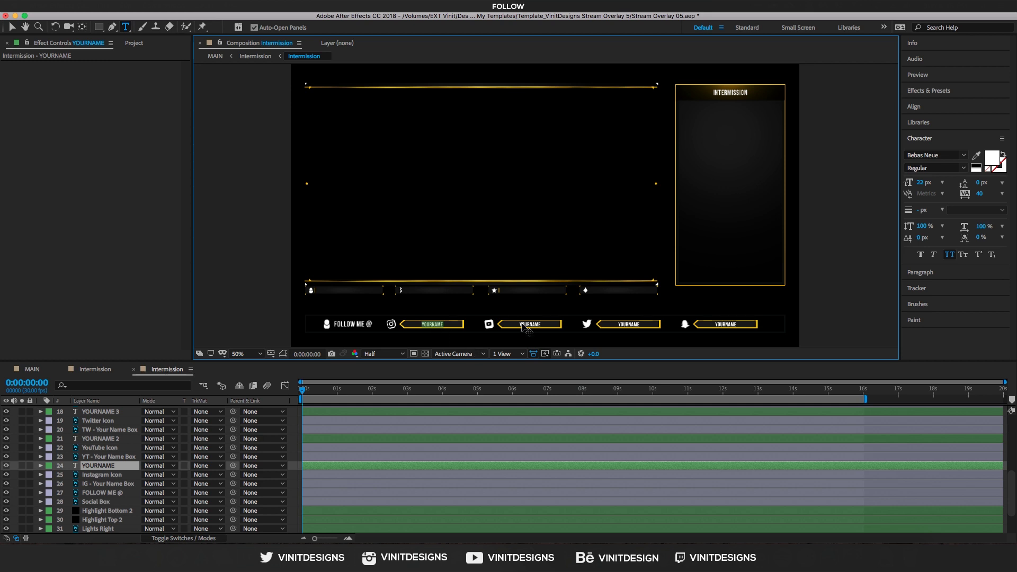
pyautogui.press('BackSpace')
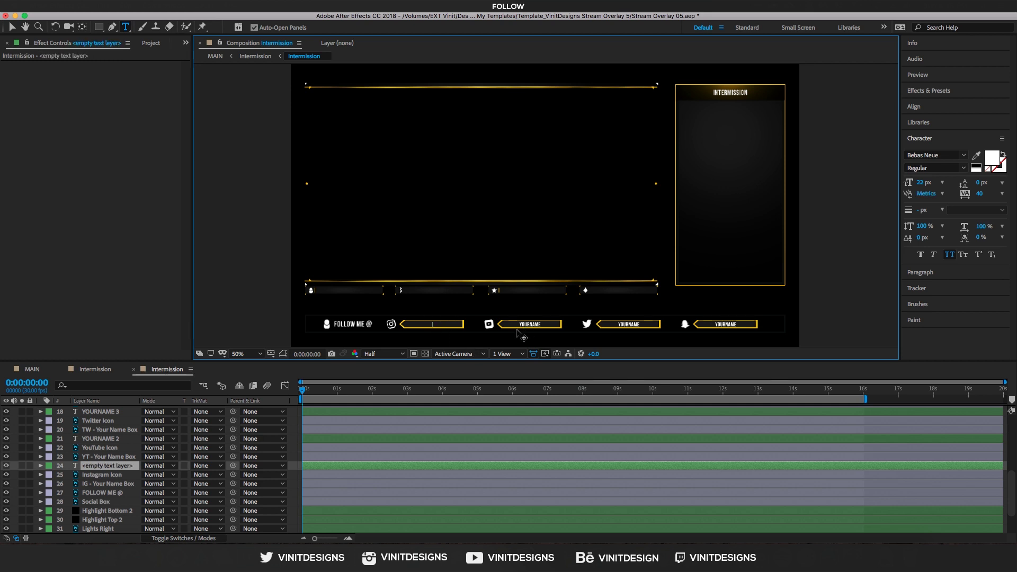
pyautogui.write('Name')
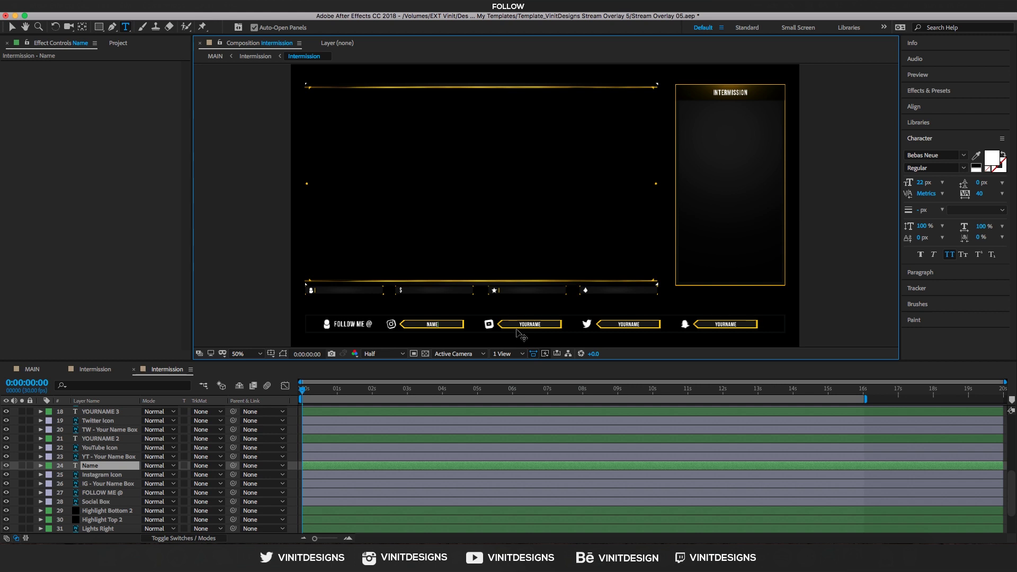
pyautogui.click(10, 26)
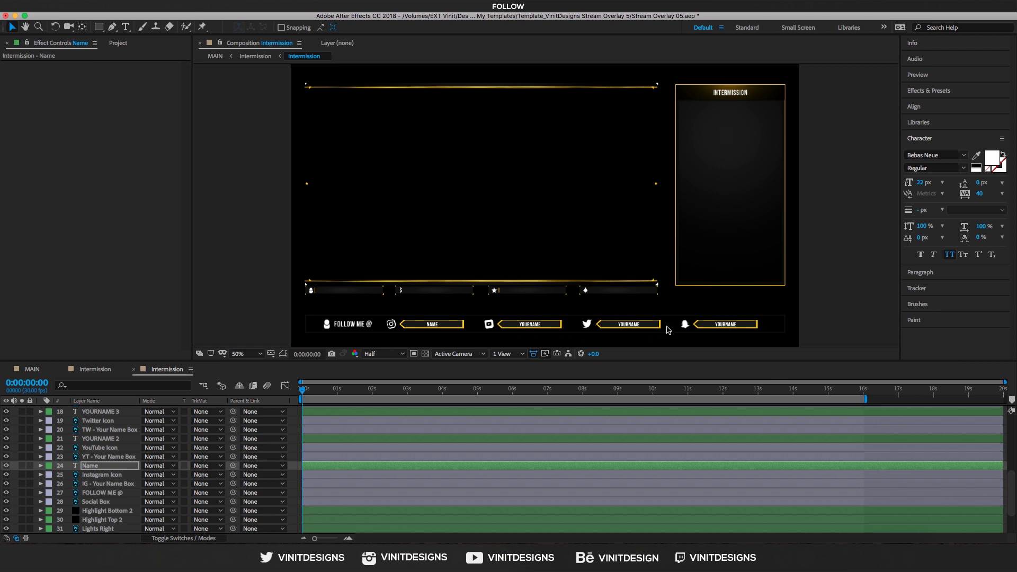
# Undo the label edit so the Instagram box reads YOURNAME again.
pyautogui.click(153, 375)
pyautogui.hotkey('ctrl', 'z')
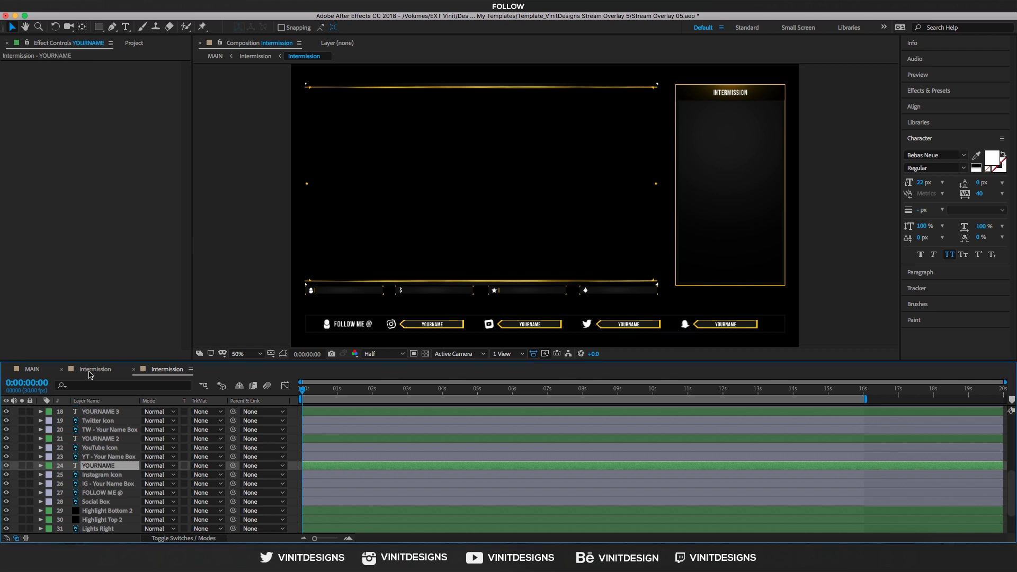
pyautogui.click(90, 370)
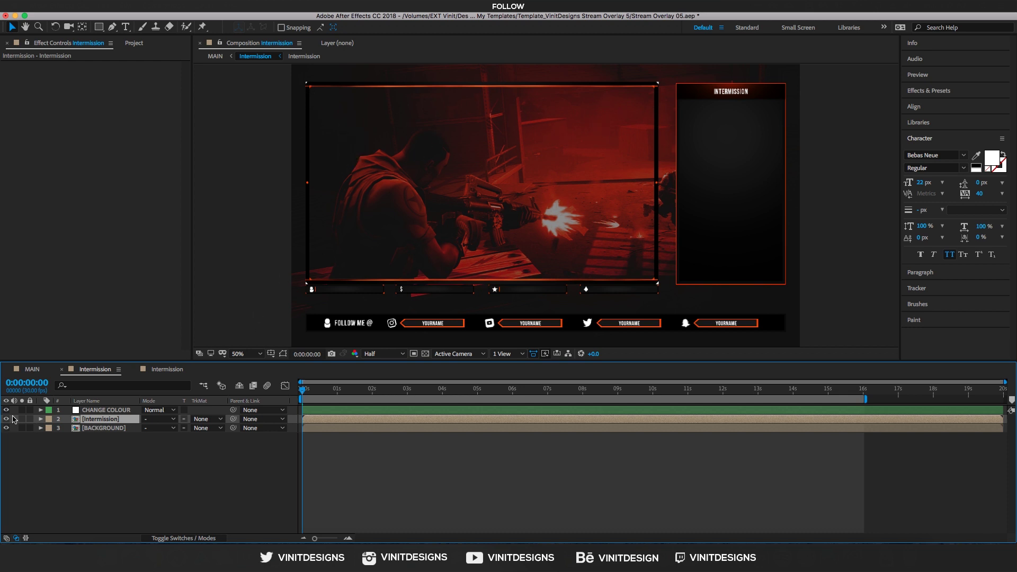
# Add the MAIN composition to the Render Queue and open its Best Settings.
pyautogui.click(31, 370)
pyautogui.click(164, 11)
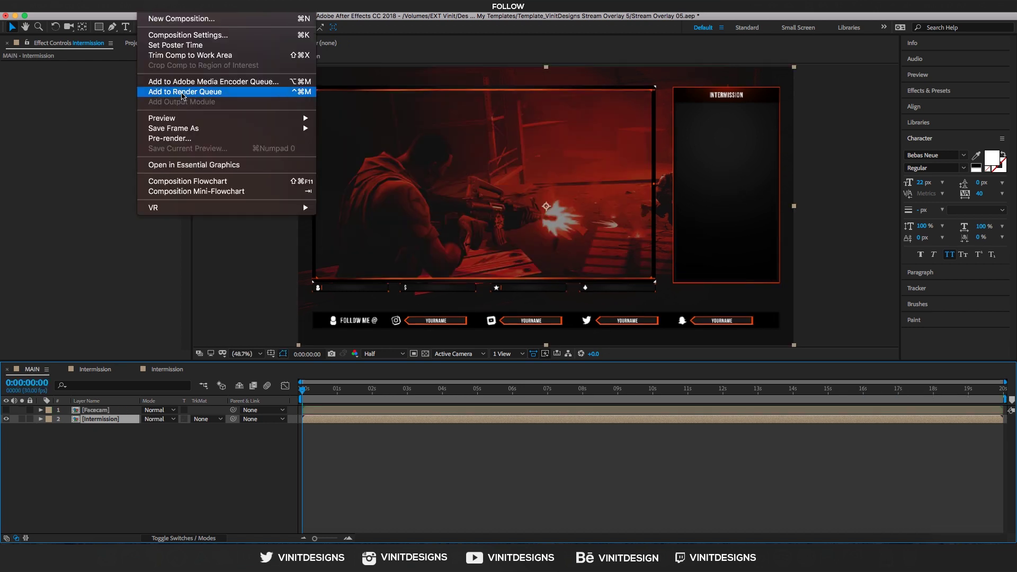
pyautogui.click(196, 93)
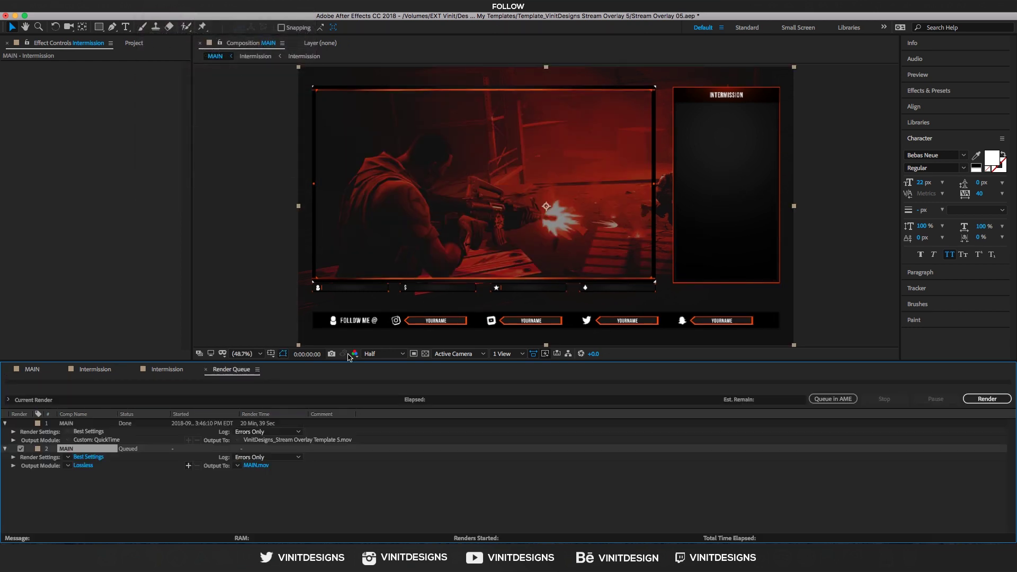
pyautogui.click(88, 458)
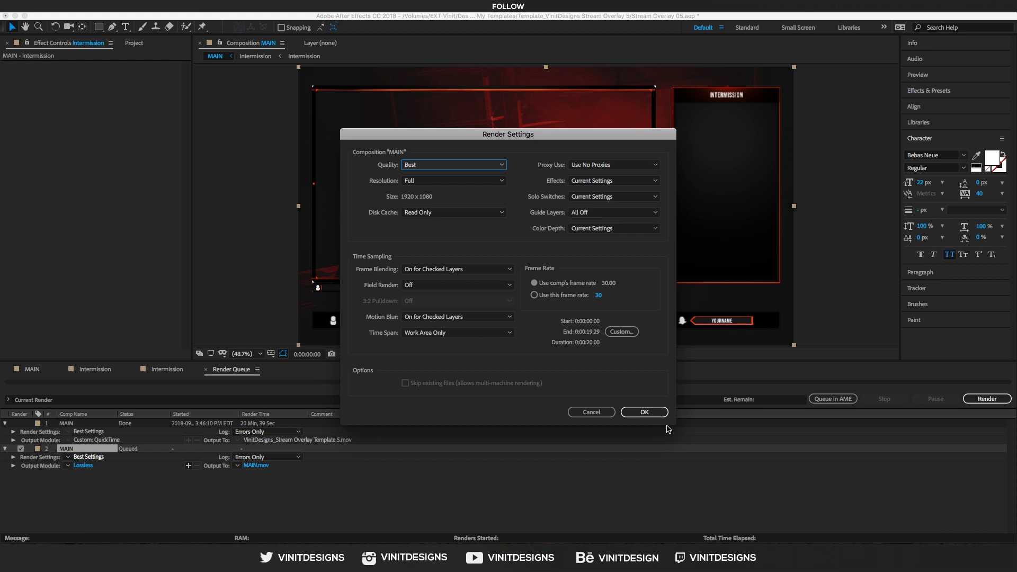
# Set MAIN's output module to QuickTime Animation and its output file to MAIN.mov.
pyautogui.click(644, 412)
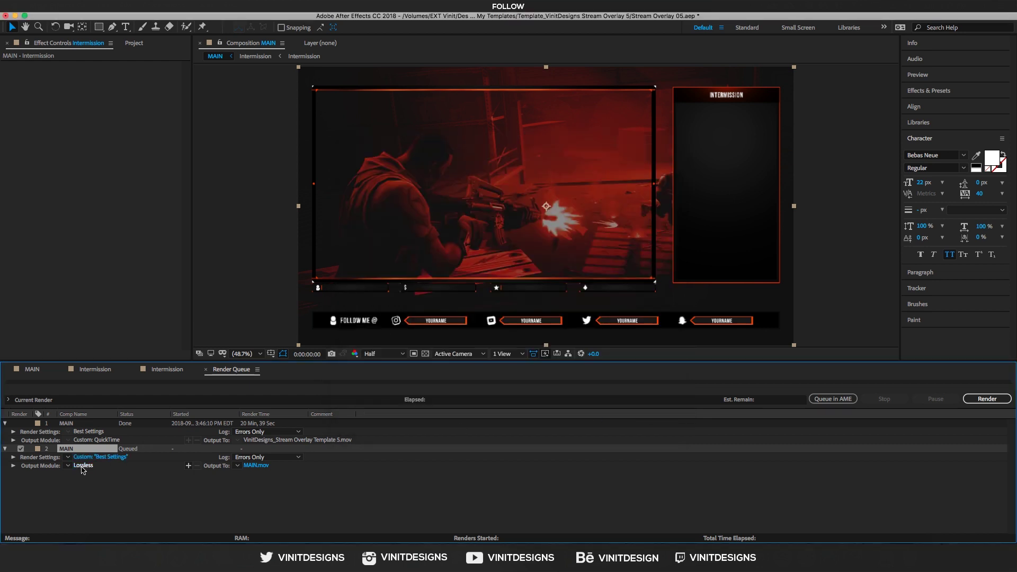
pyautogui.click(82, 466)
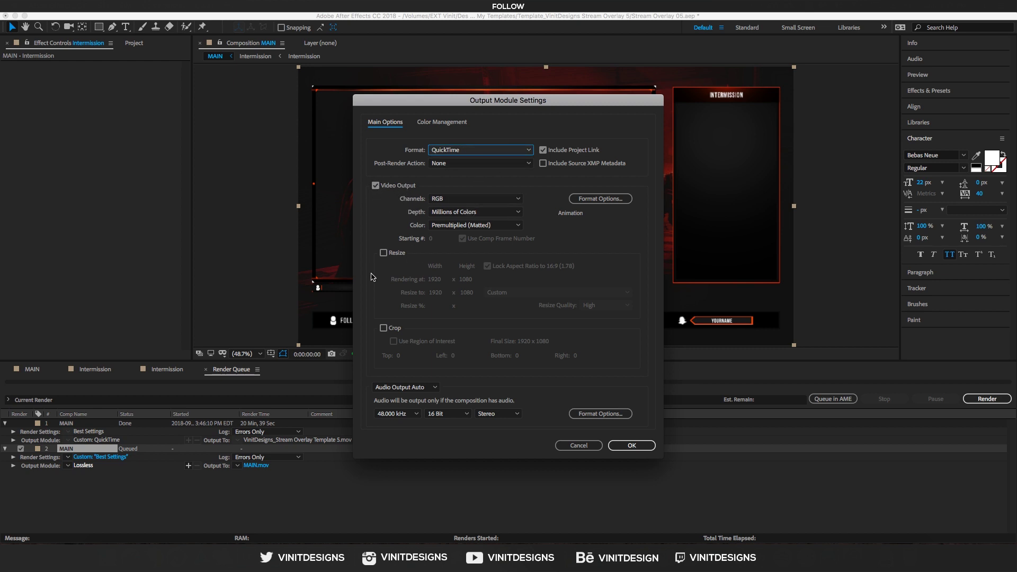
pyautogui.click(590, 202)
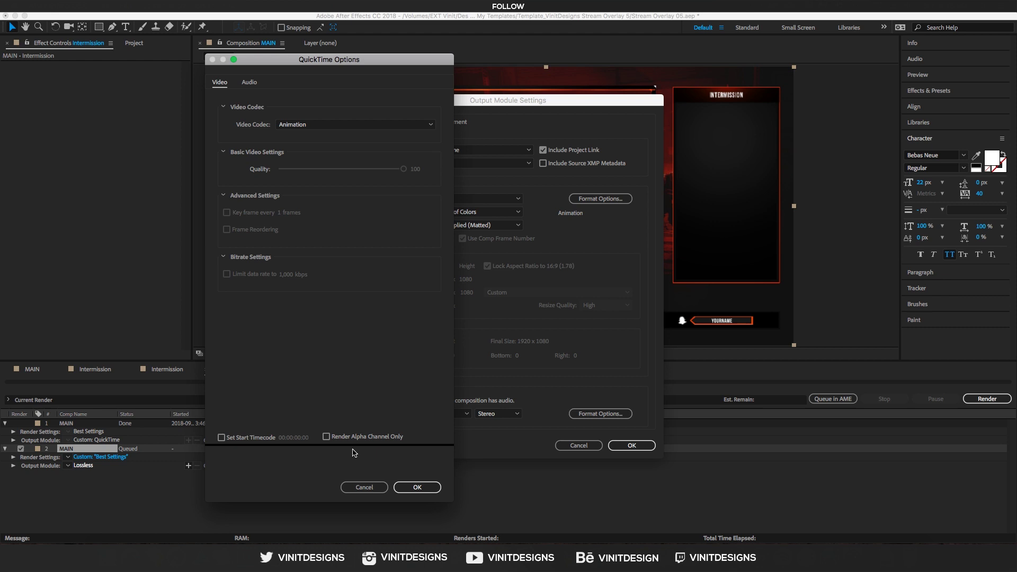
pyautogui.click(411, 488)
pyautogui.click(631, 444)
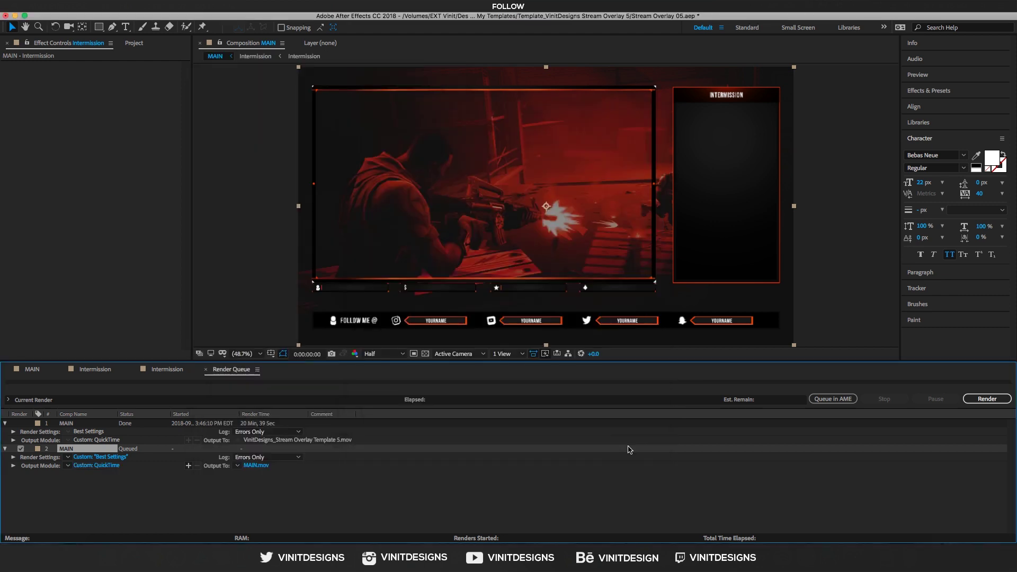
pyautogui.click(255, 466)
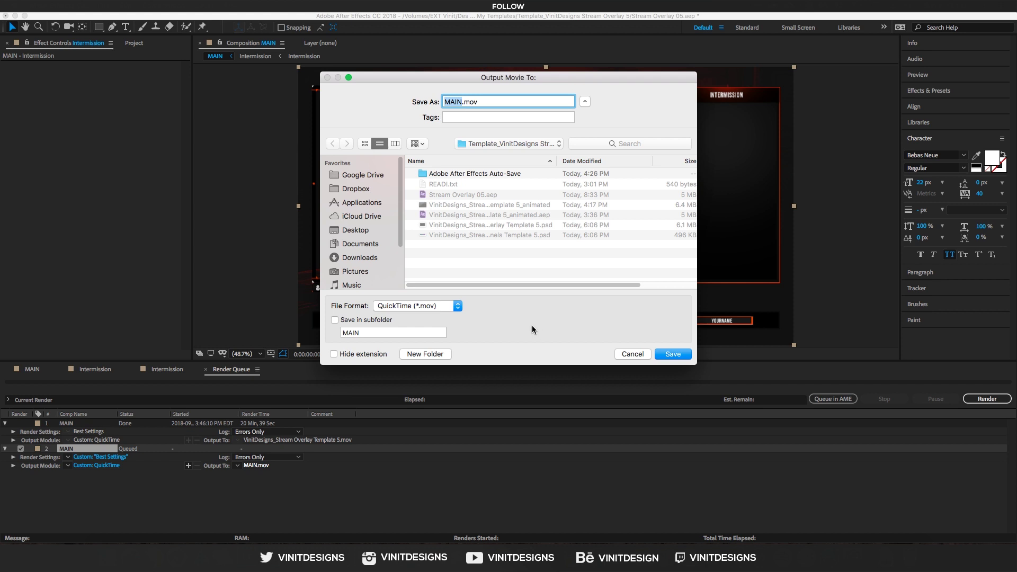
pyautogui.click(672, 354)
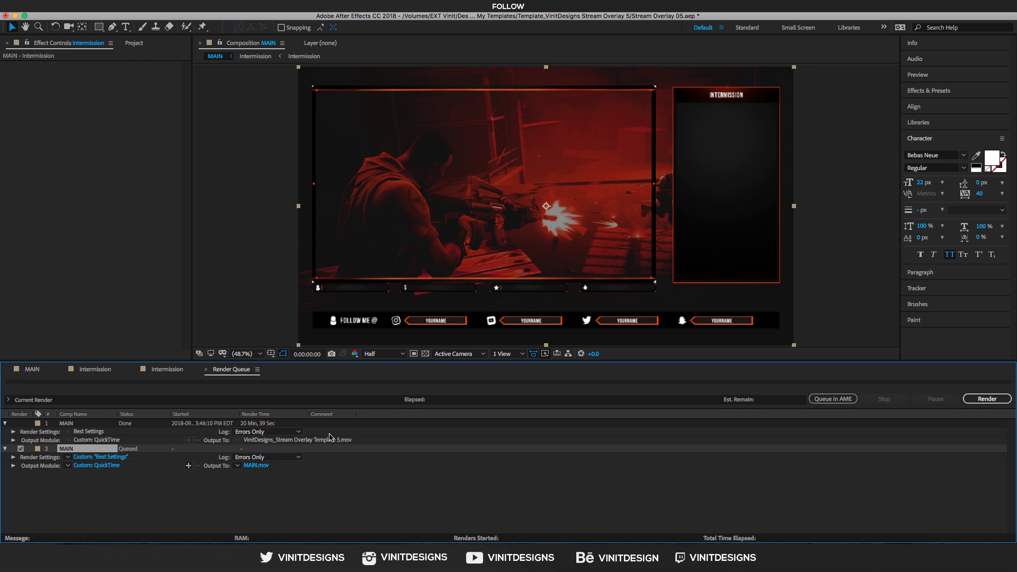
# In MAIN, hide the Intermission layer and show and select Facecam.
pyautogui.click(30, 370)
pyautogui.click(89, 472)
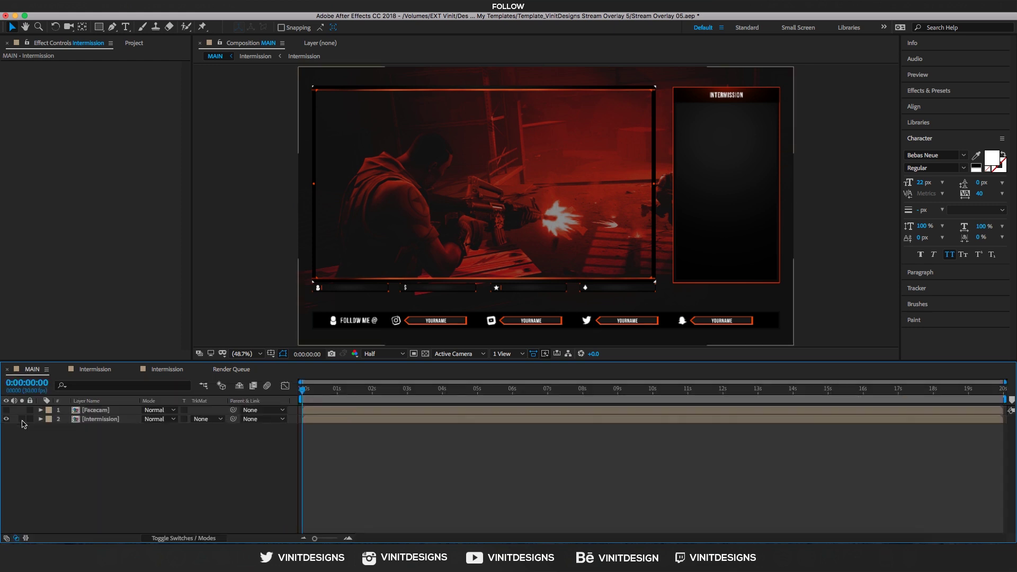
pyautogui.click(6, 419)
pyautogui.click(6, 410)
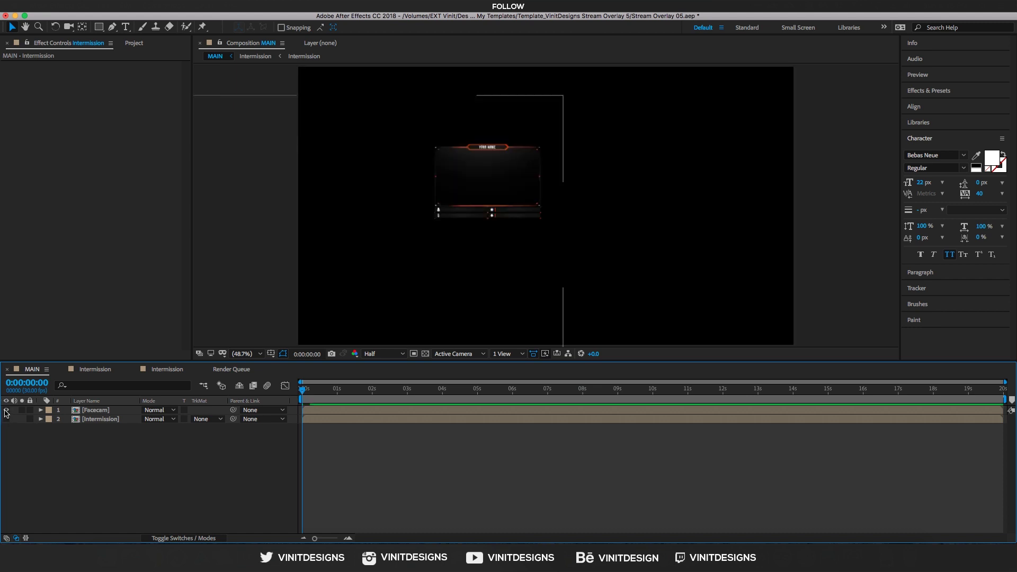
pyautogui.click(92, 411)
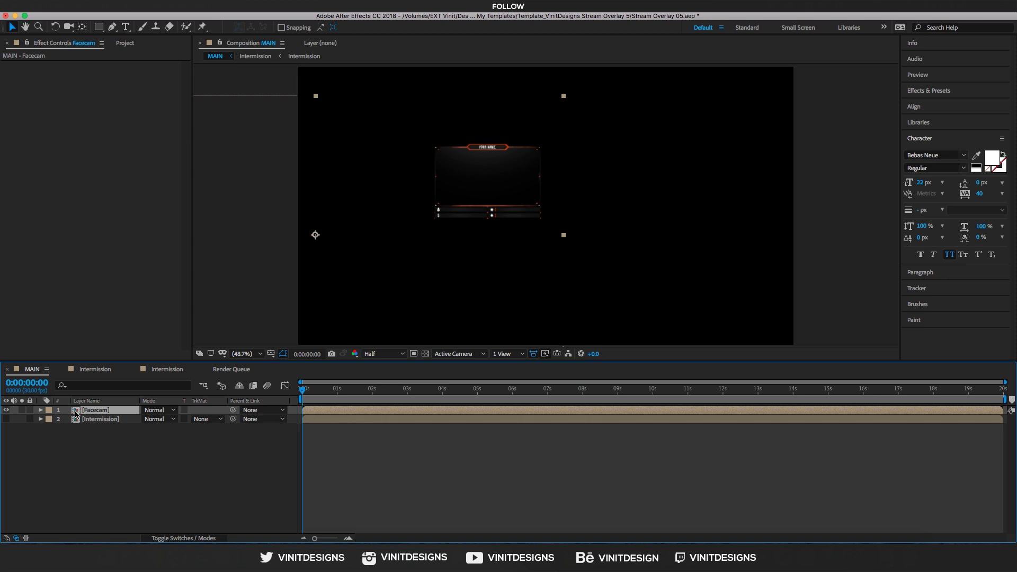
# Drill from Facecam through the Layers precomp into the nested Face Cam composition.
pyautogui.doubleClick(76, 413)
pyautogui.click(75, 416)
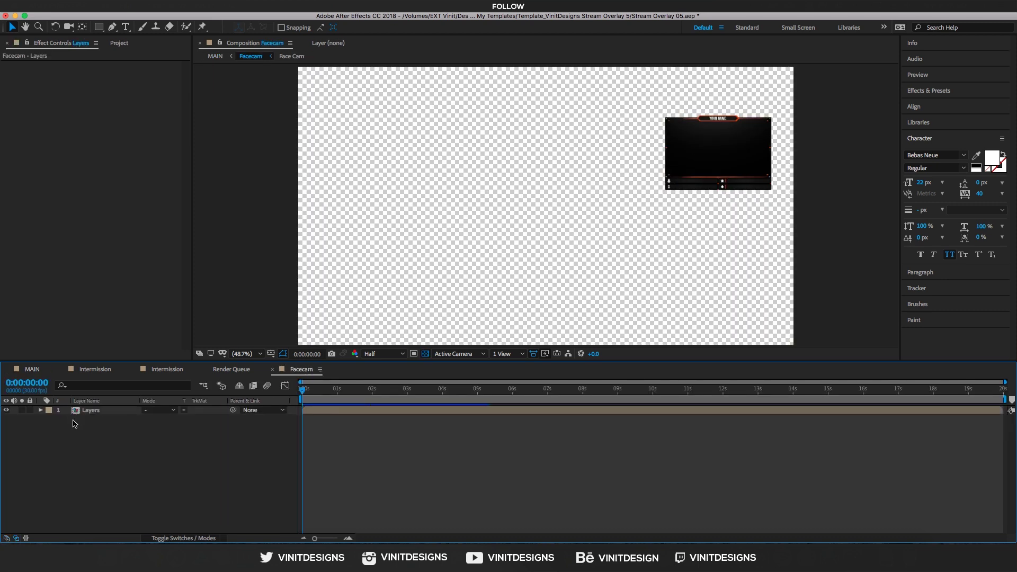
pyautogui.doubleClick(76, 413)
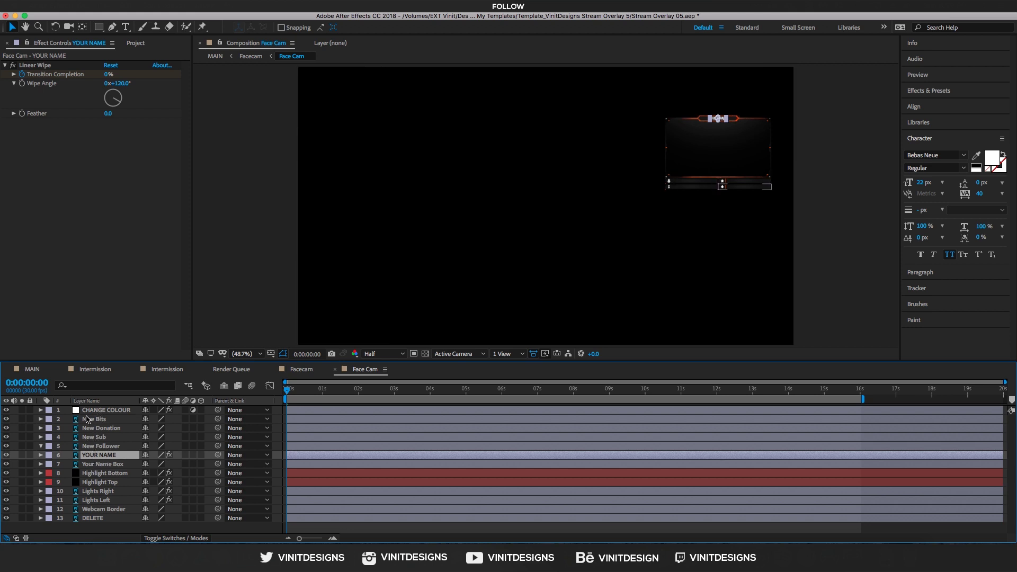
# Try a cyan Master Hue on CHANGE COLOUR, then select YOUR NAME and bring up the Edit menu.
pyautogui.click(91, 411)
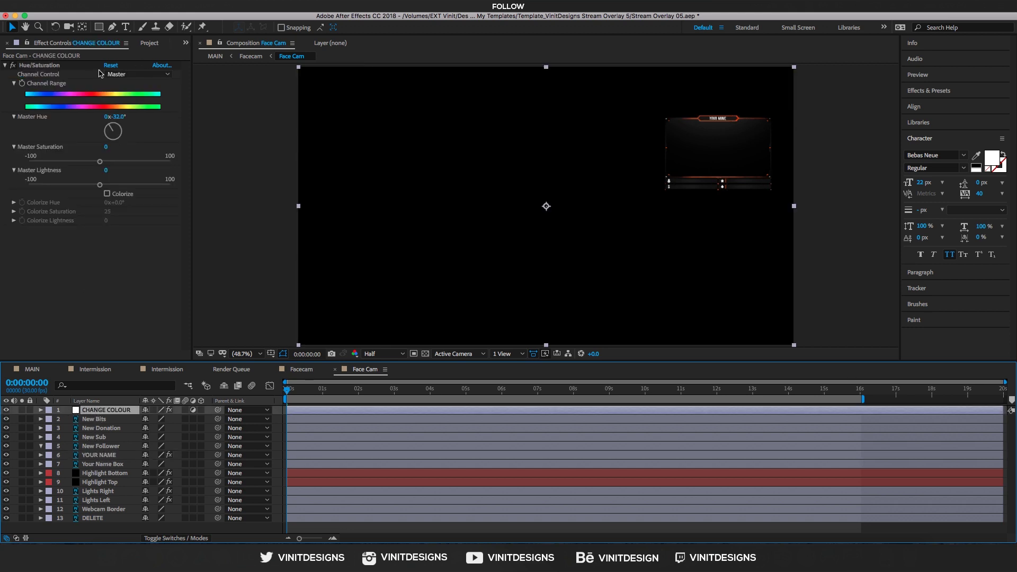
pyautogui.moveTo(113, 131); pyautogui.dragTo(114, 132)
pyautogui.click(99, 455)
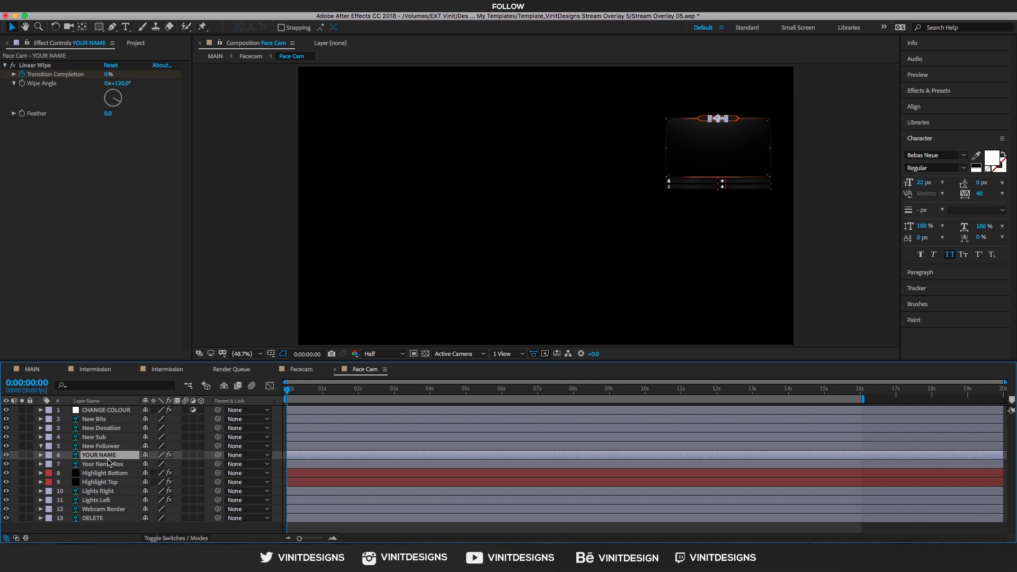
pyautogui.click(595, 219)
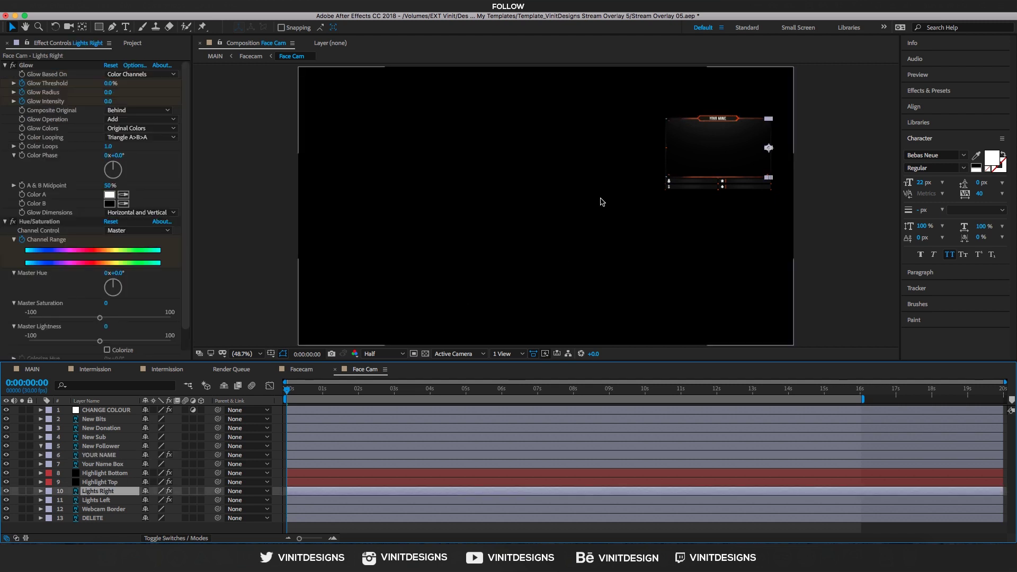
pyautogui.click(99, 454)
pyautogui.click(98, 473)
pyautogui.click(100, 455)
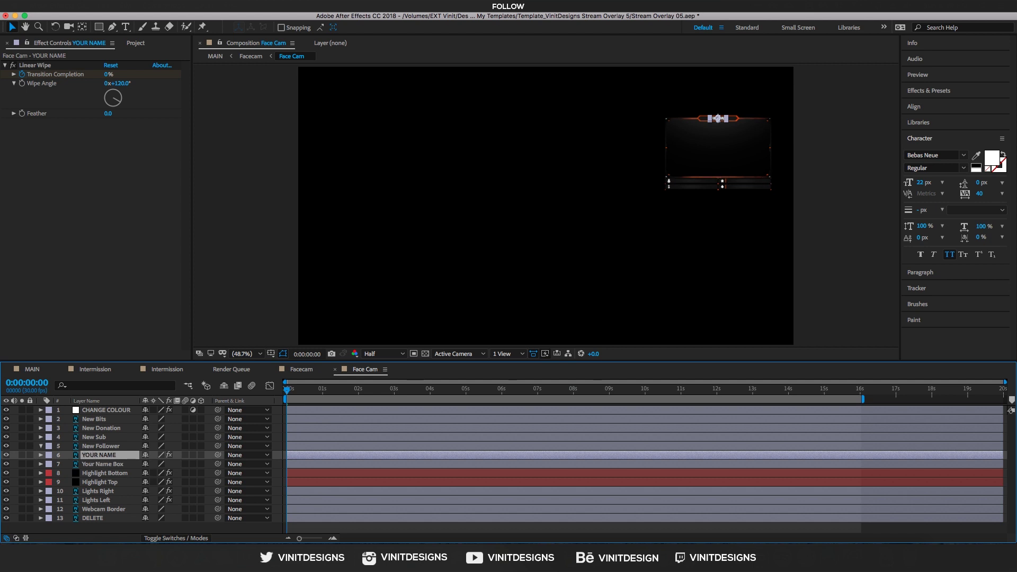
pyautogui.click(128, 5)
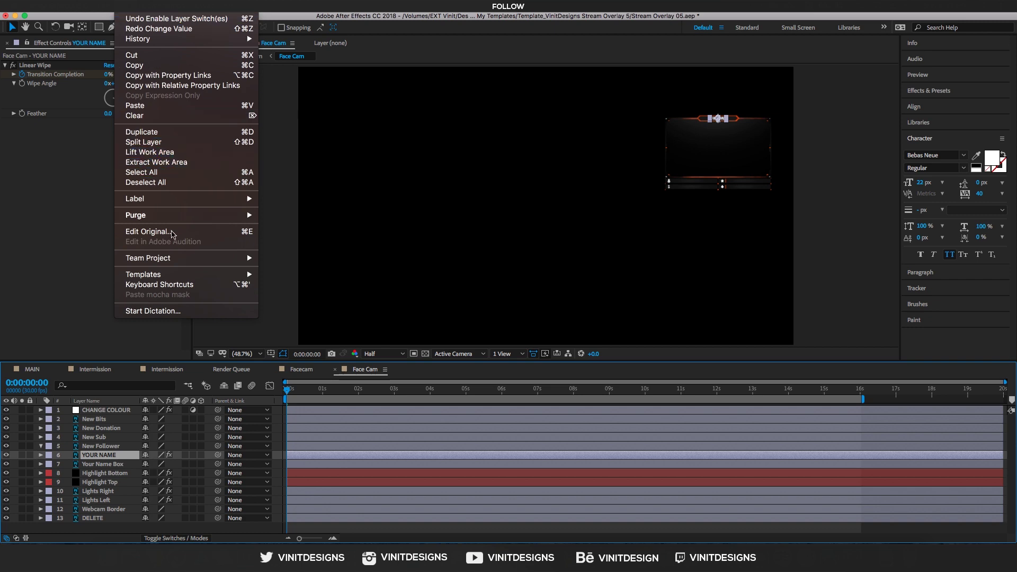
# In Photoshop's overlay file, select the YOUR NAME text layer inside FACECAM > EDIT.
pyautogui.click(159, 233)
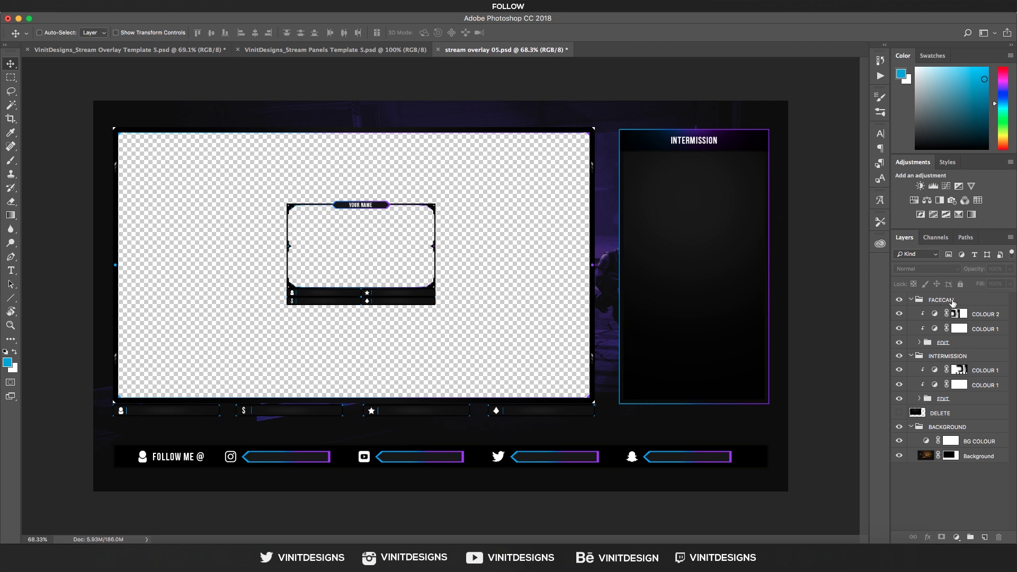
pyautogui.click(946, 301)
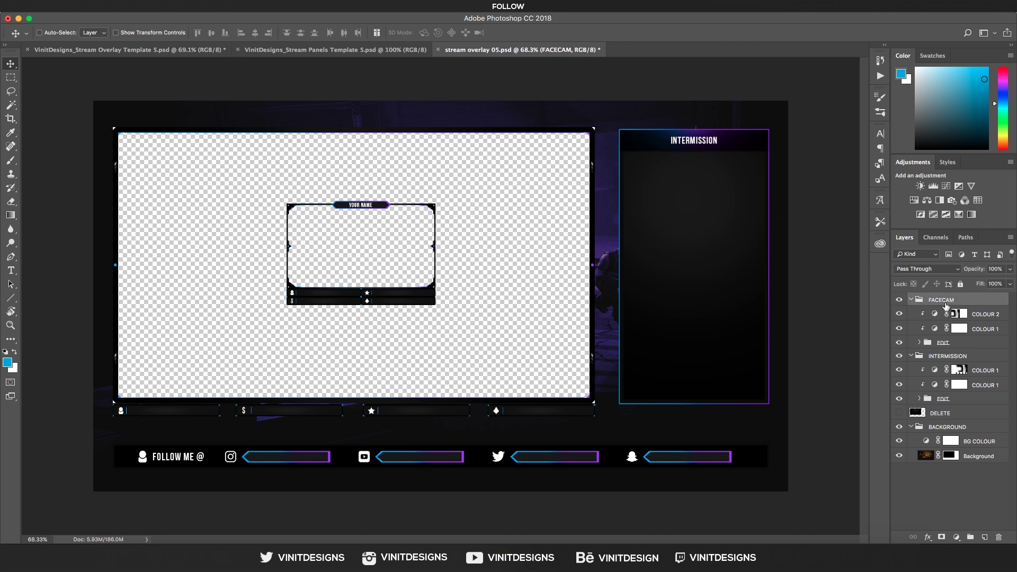
pyautogui.click(920, 343)
pyautogui.click(960, 417)
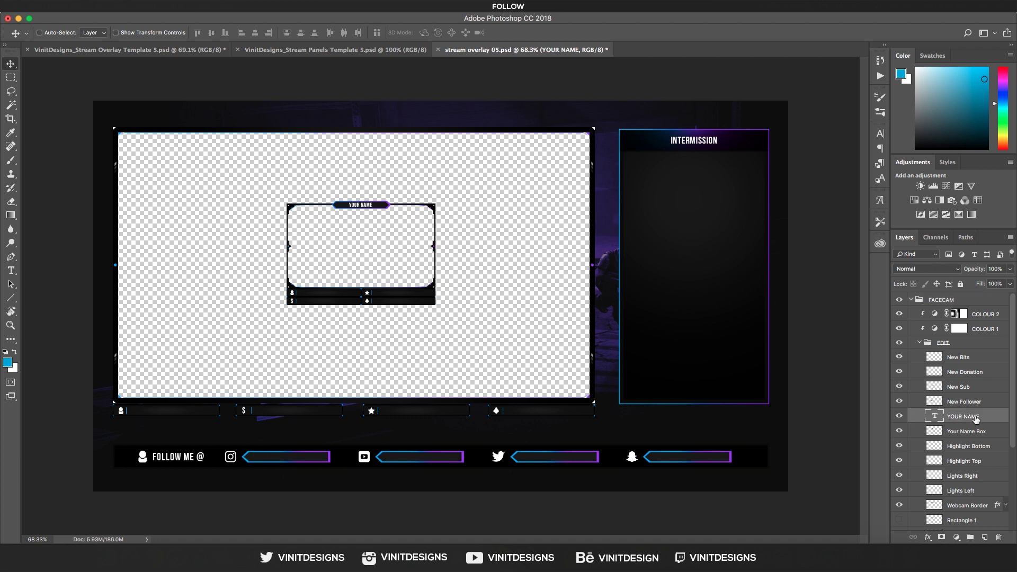
pyautogui.scroll(4, 352, 227)
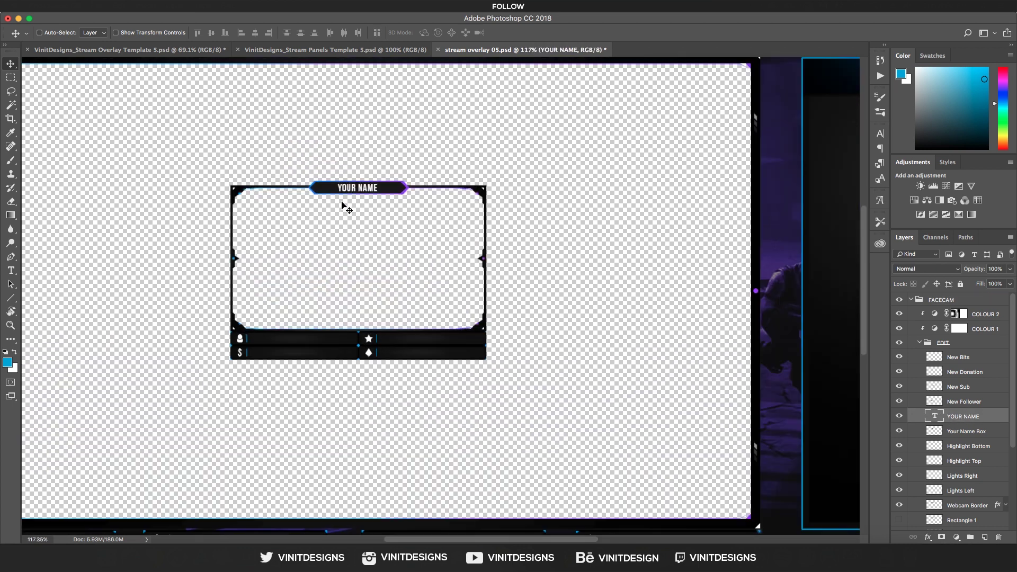
# Replace the YOUR NAME label text with CARL and commit it.
pyautogui.press('t')
pyautogui.click(359, 189)
pyautogui.moveTo(376, 187); pyautogui.dragTo(321, 186)
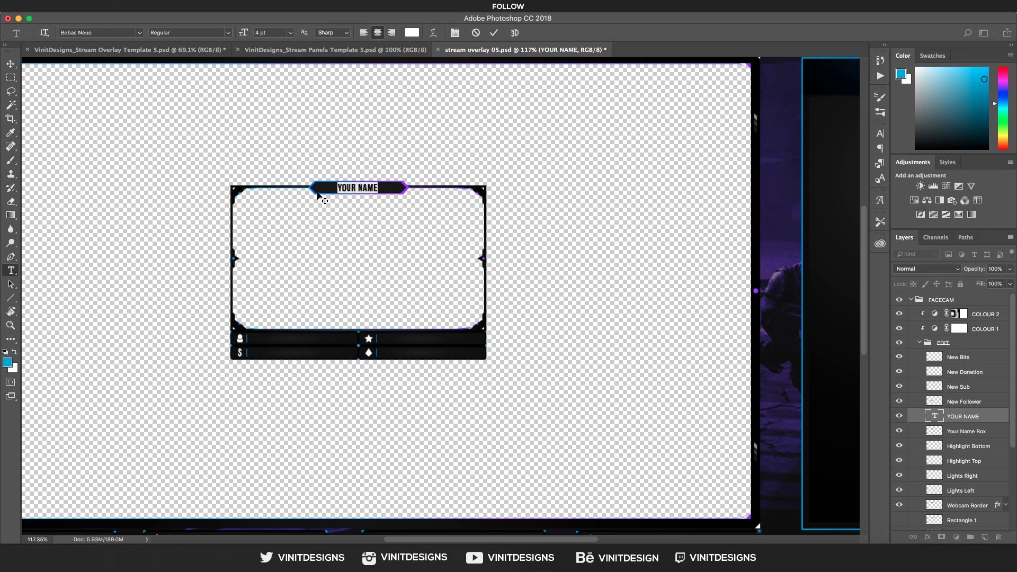
pyautogui.write('CARL')
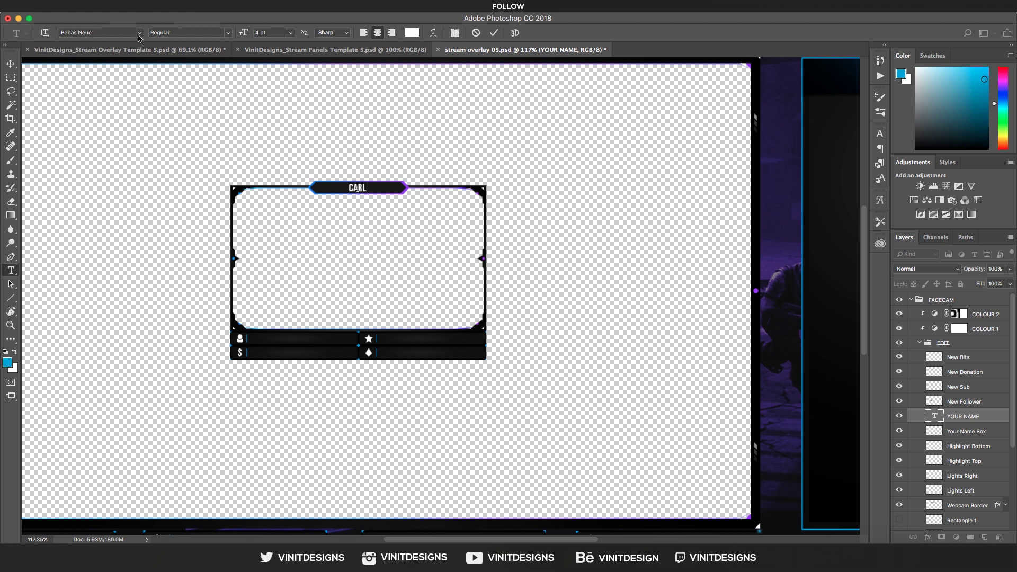
pyautogui.click(98, 32)
pyautogui.click(494, 32)
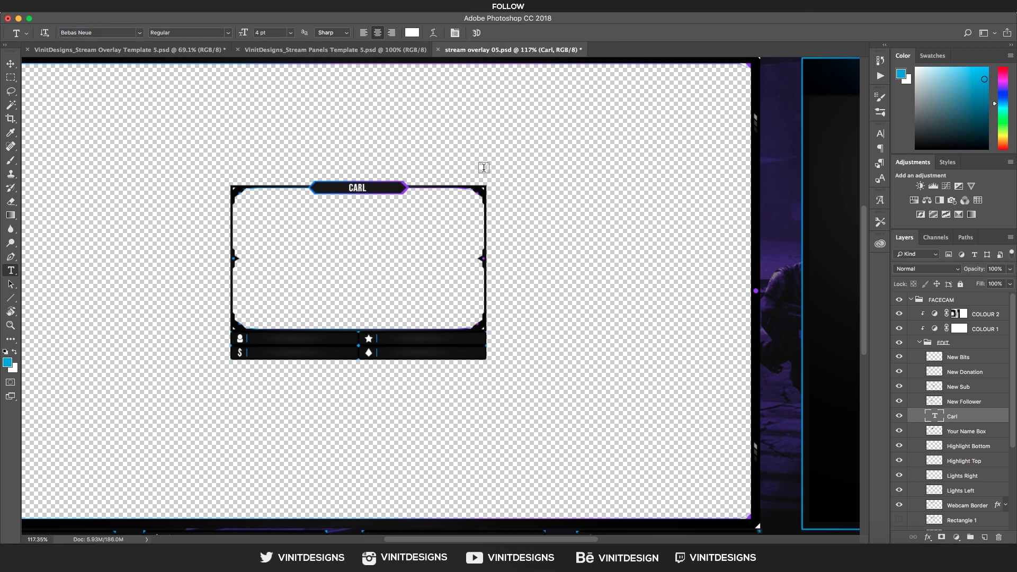
# Return to the Move tool, zoom out to the whole overlay, and save the document.
pyautogui.press('v')
pyautogui.press('super')
pyautogui.scroll(-3, 479, 207)
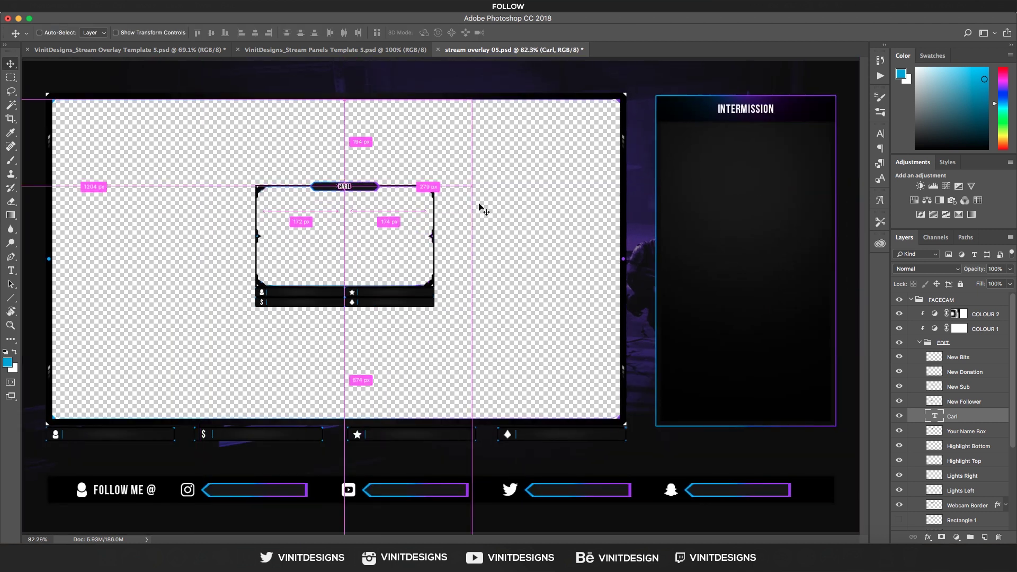
pyautogui.press('super+s')
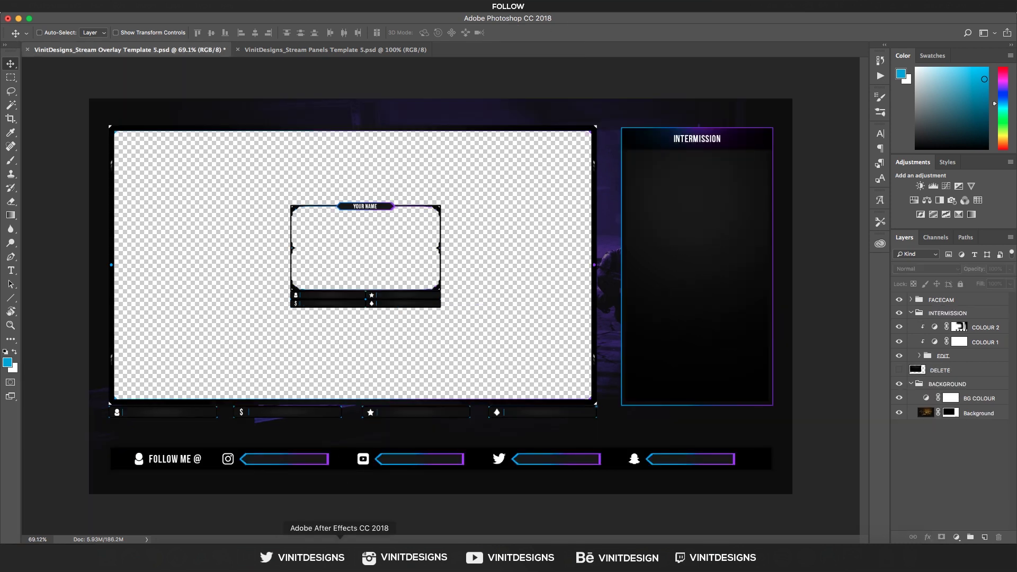
# Back in After Effects, deselect YOUR NAME and fit the whole Face Cam comp in the viewer.
pyautogui.click(351, 520)
pyautogui.click(155, 223)
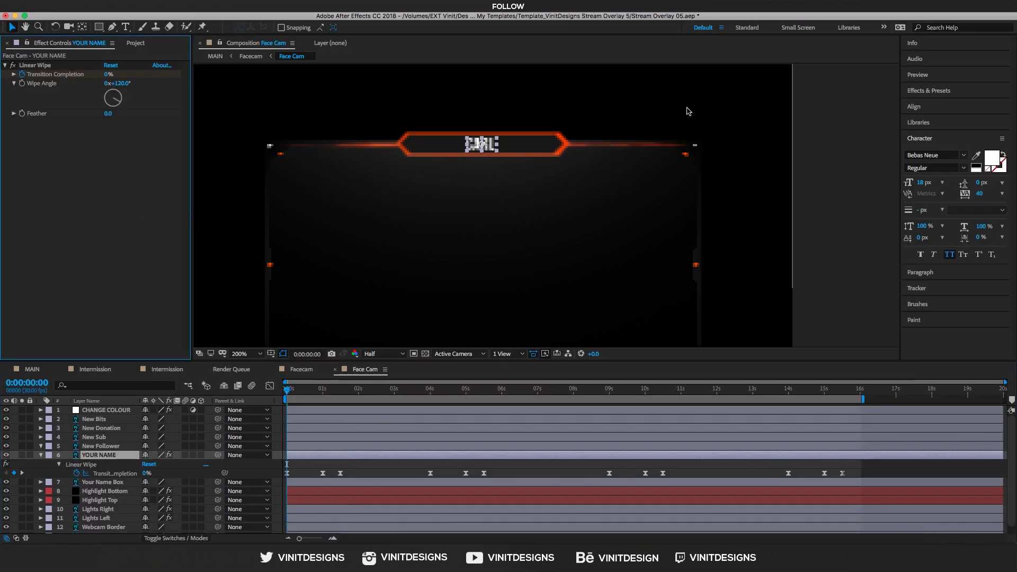
pyautogui.click(825, 111)
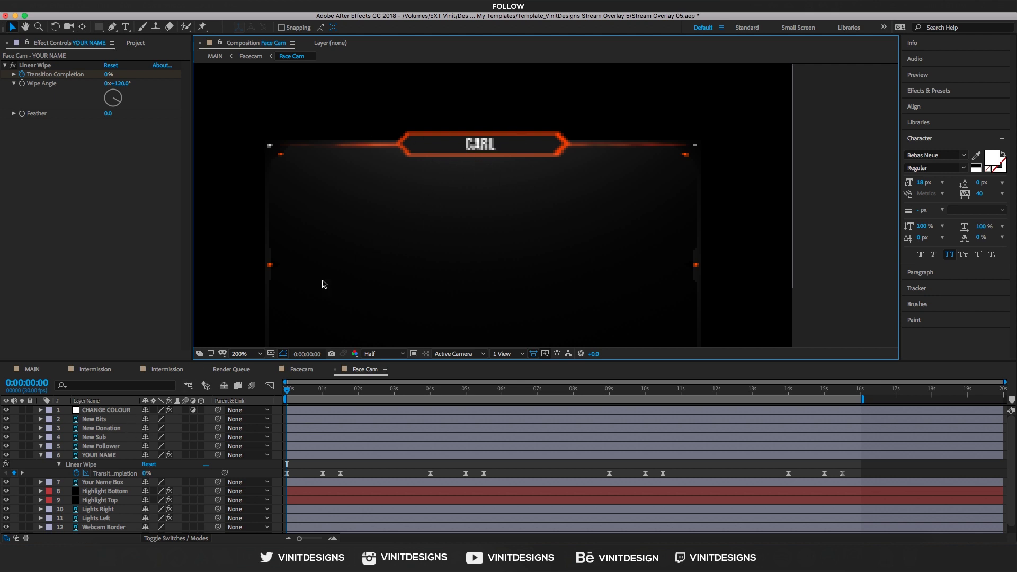
pyautogui.scroll(-1, 122, 449)
pyautogui.scroll(1, 102, 453)
pyautogui.click(239, 353)
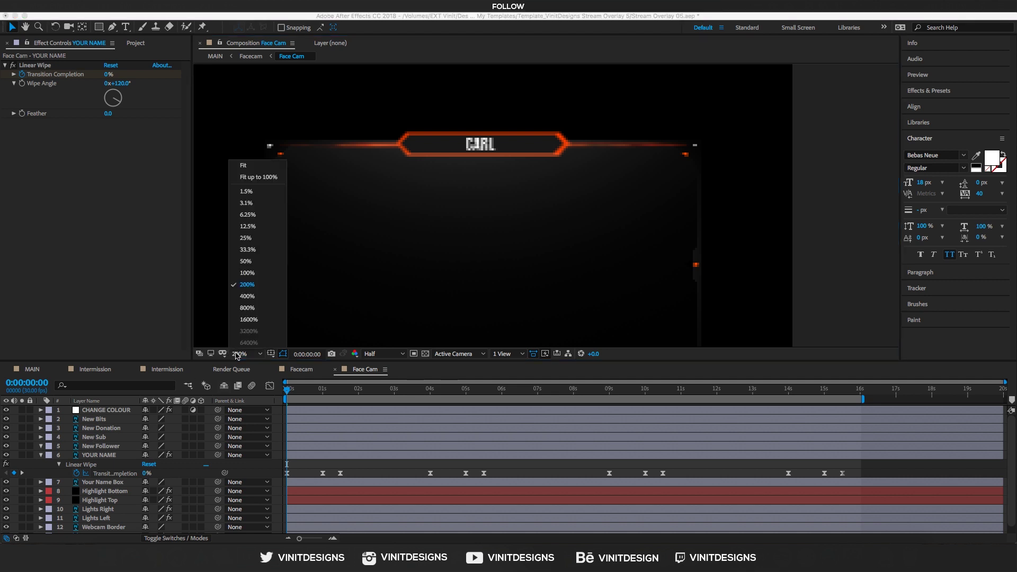
pyautogui.click(250, 177)
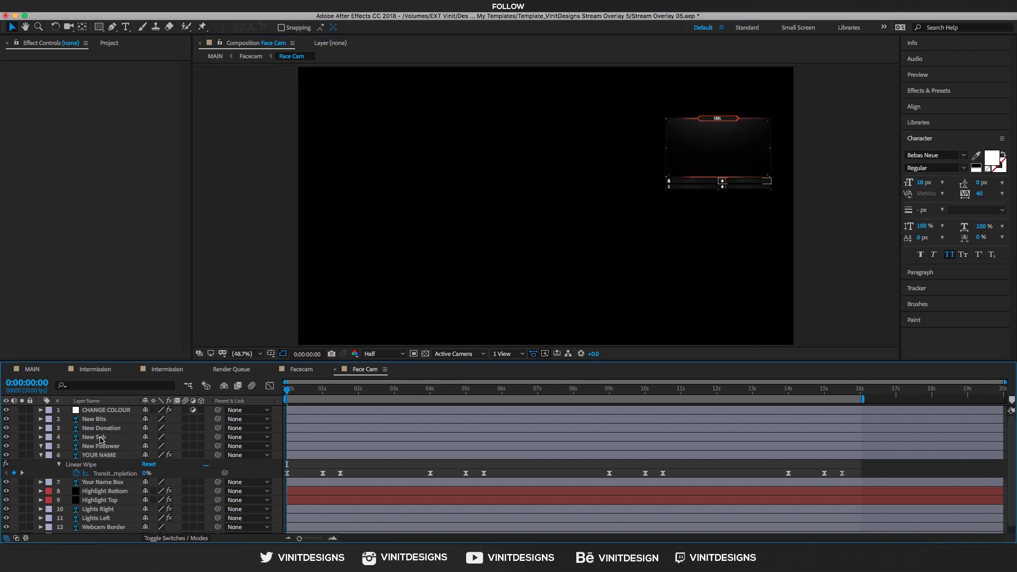
# Hide layer 13, DELETE, in the Face Cam timeline.
pyautogui.scroll(-1, 69, 508)
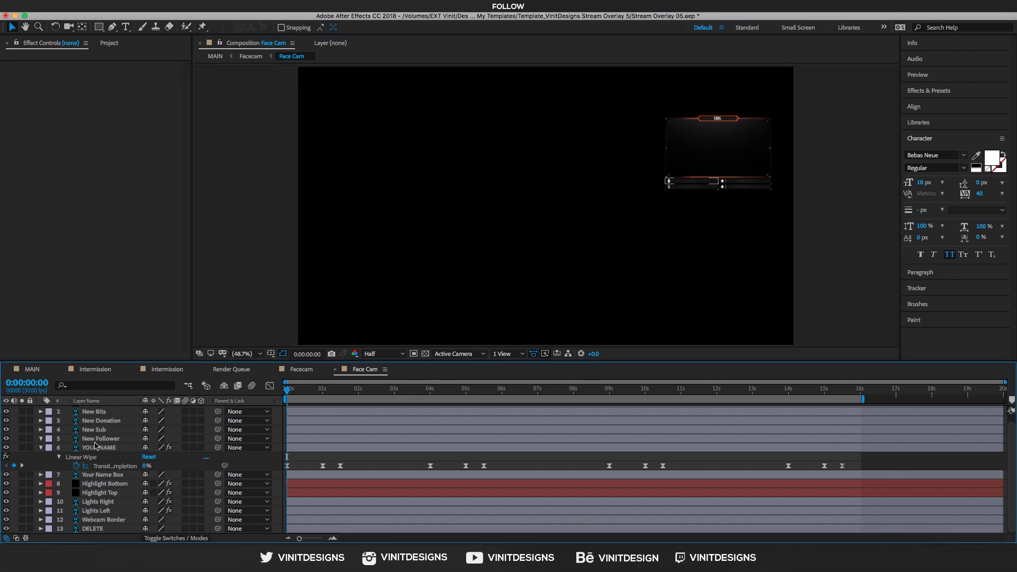
pyautogui.click(5, 529)
pyautogui.click(61, 528)
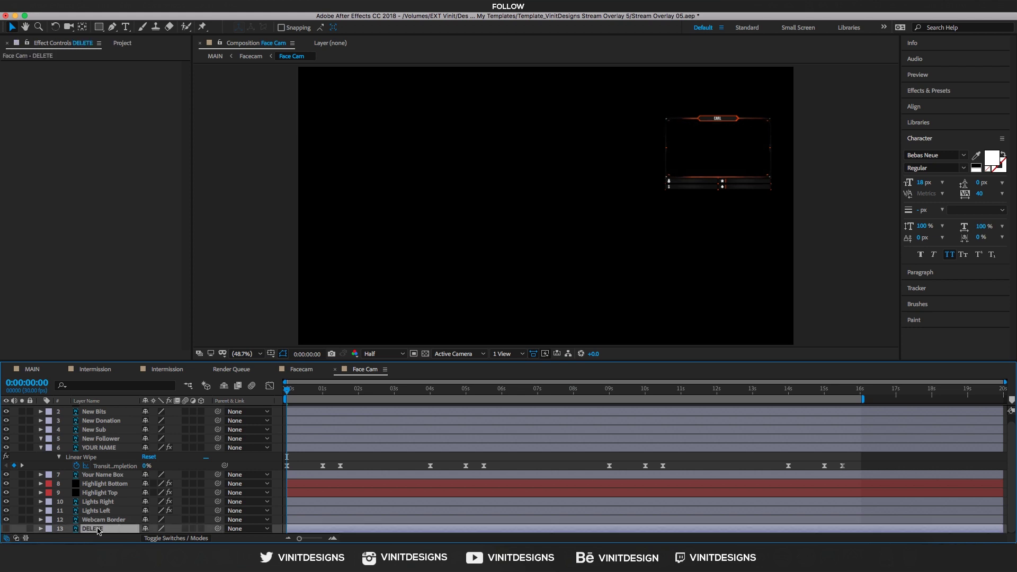
# Switch to MAIN, show the transparency grid, and add MAIN to the render queue.
pyautogui.click(32, 370)
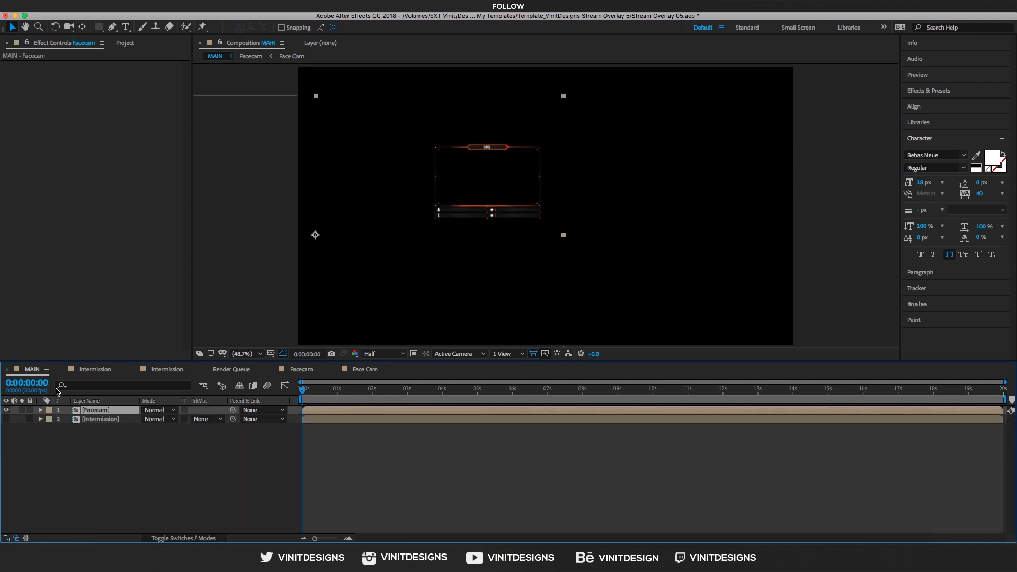
pyautogui.click(78, 446)
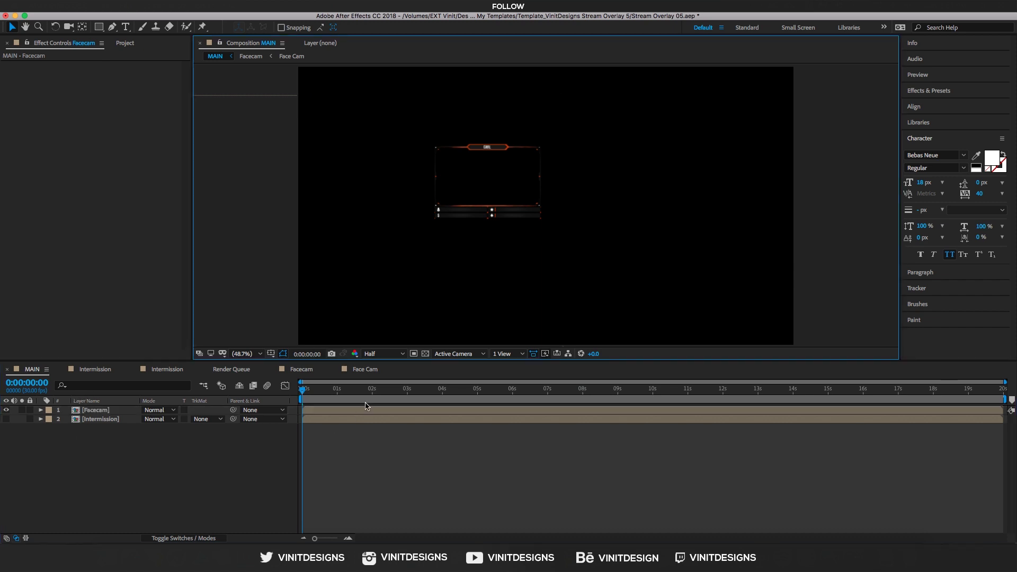
pyautogui.click(425, 354)
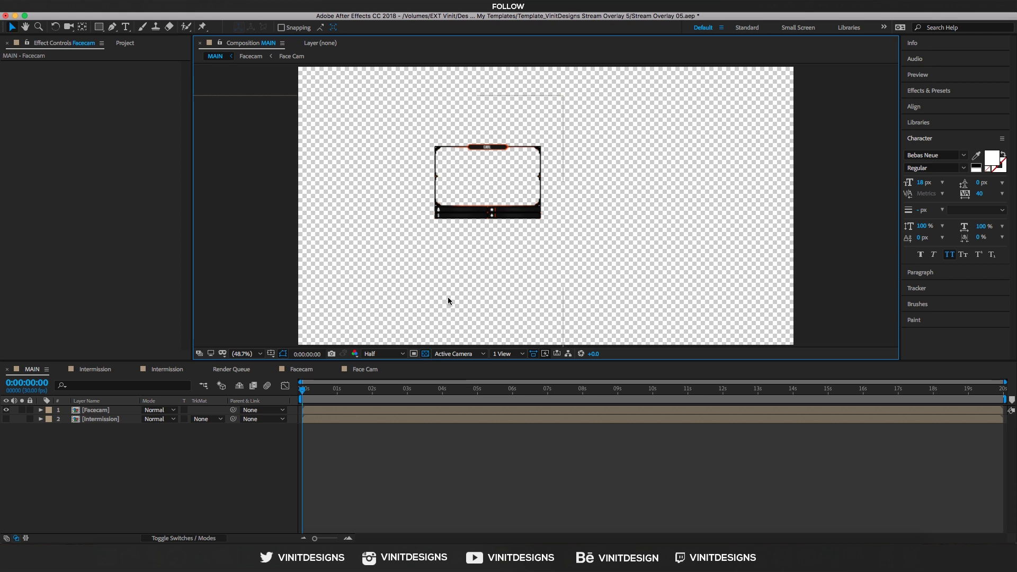
pyautogui.click(127, 434)
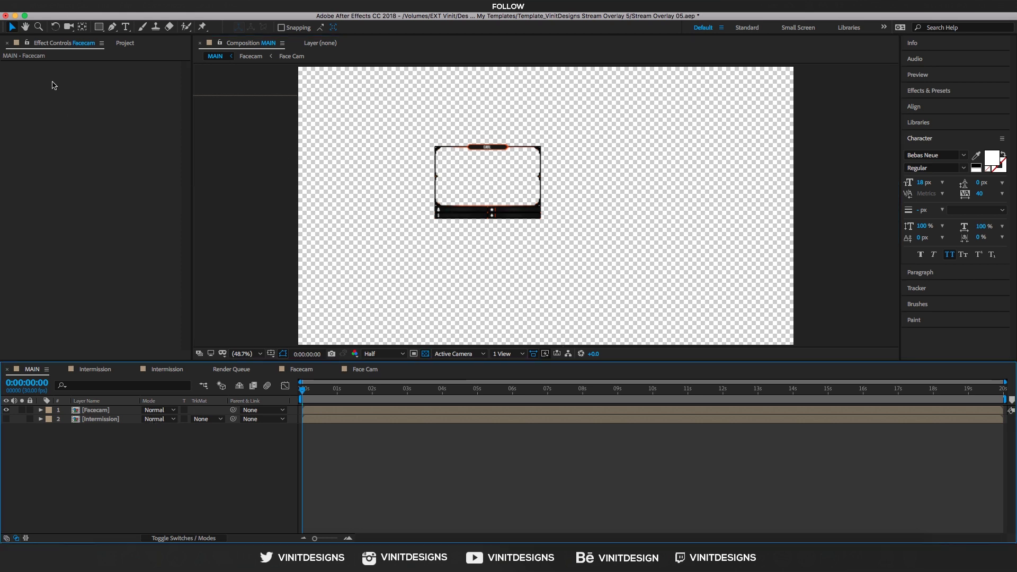
pyautogui.click(159, 6)
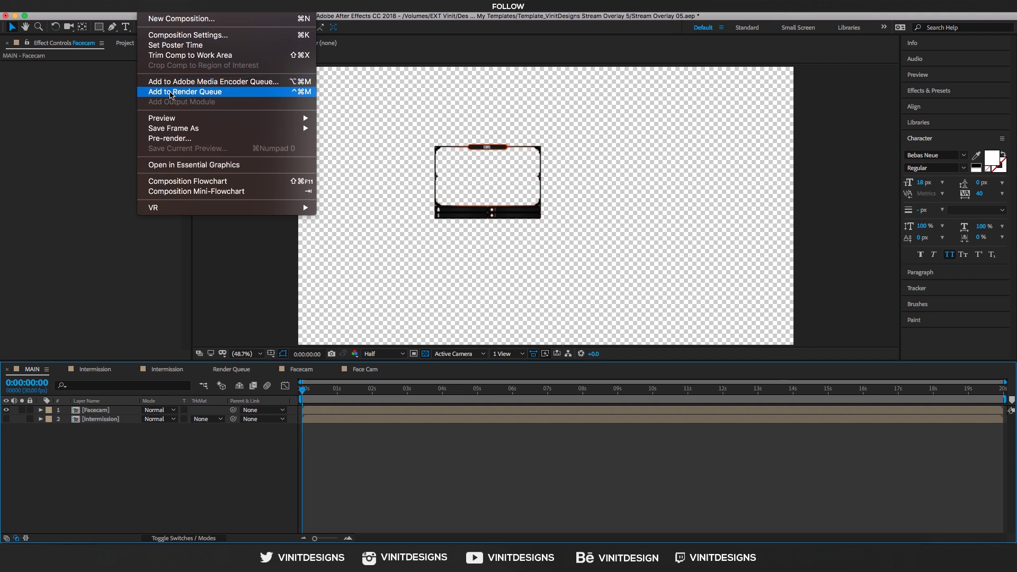
pyautogui.click(165, 92)
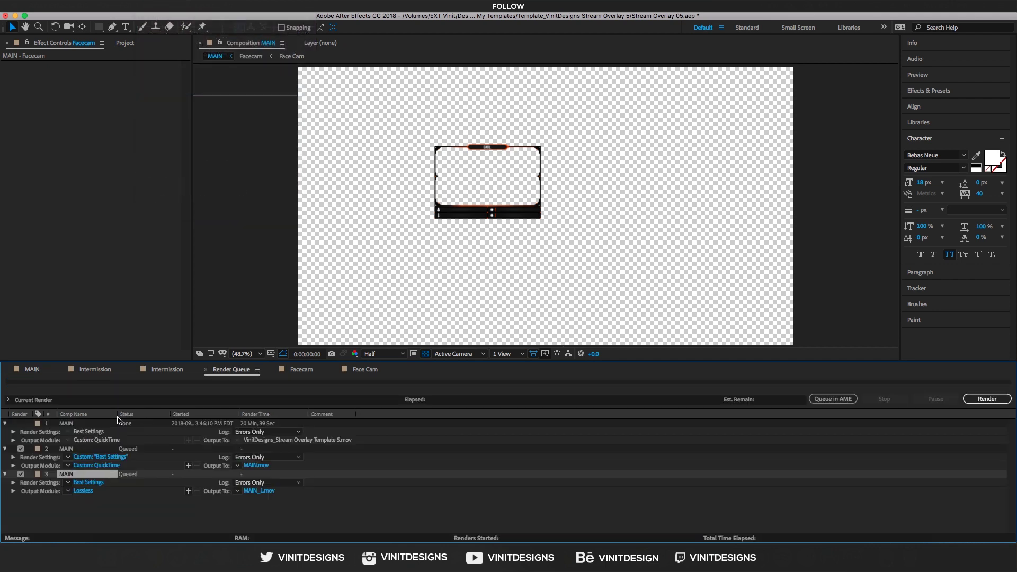
pyautogui.click(86, 483)
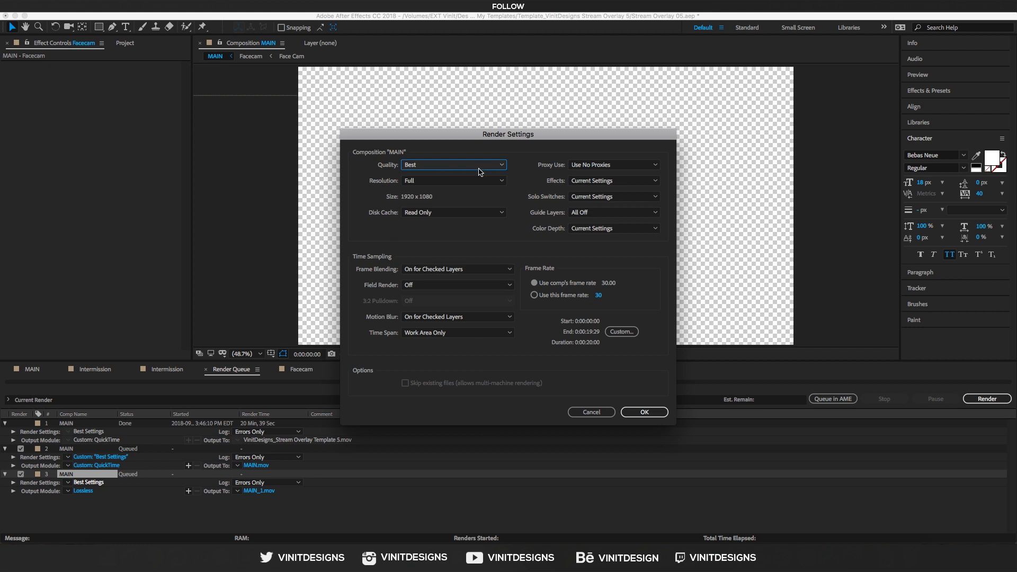
# Accept Best Settings for queue item 3's MAIN render.
pyautogui.click(644, 412)
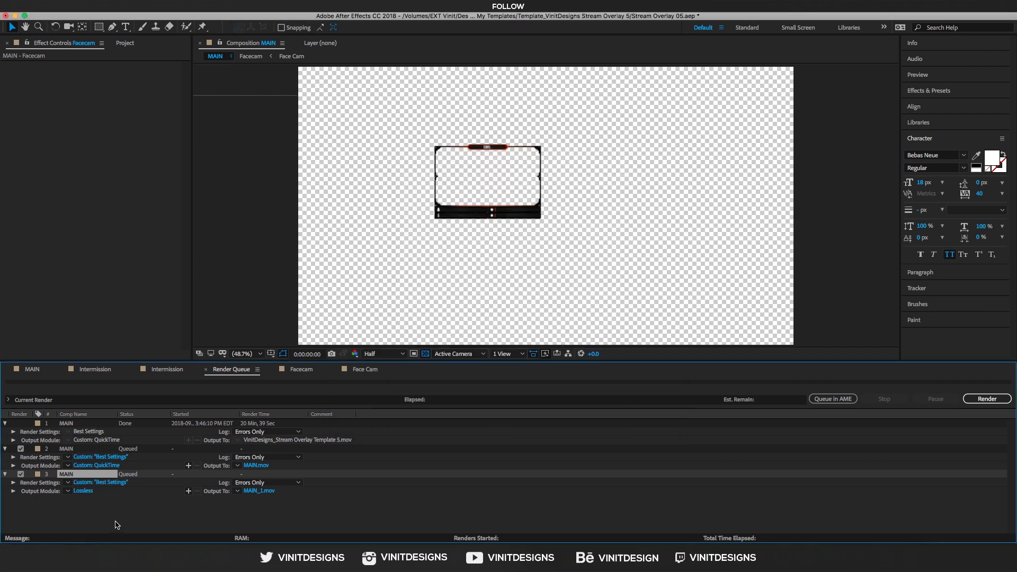
pyautogui.click(93, 495)
pyautogui.click(94, 495)
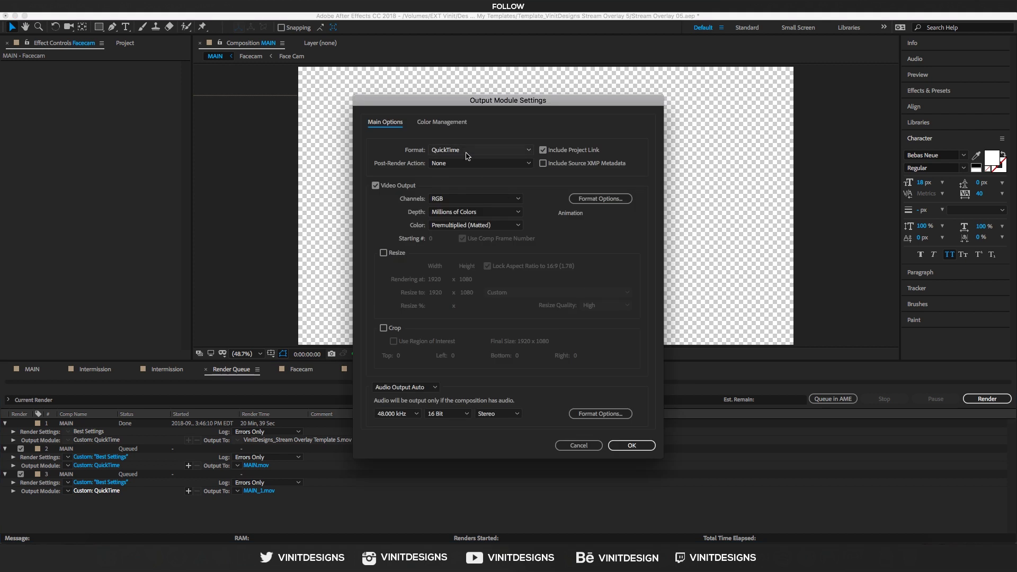
# Output QuickTime Animation with RGB + Alpha channels, saved as MAIN_1.mov.
pyautogui.click(581, 200)
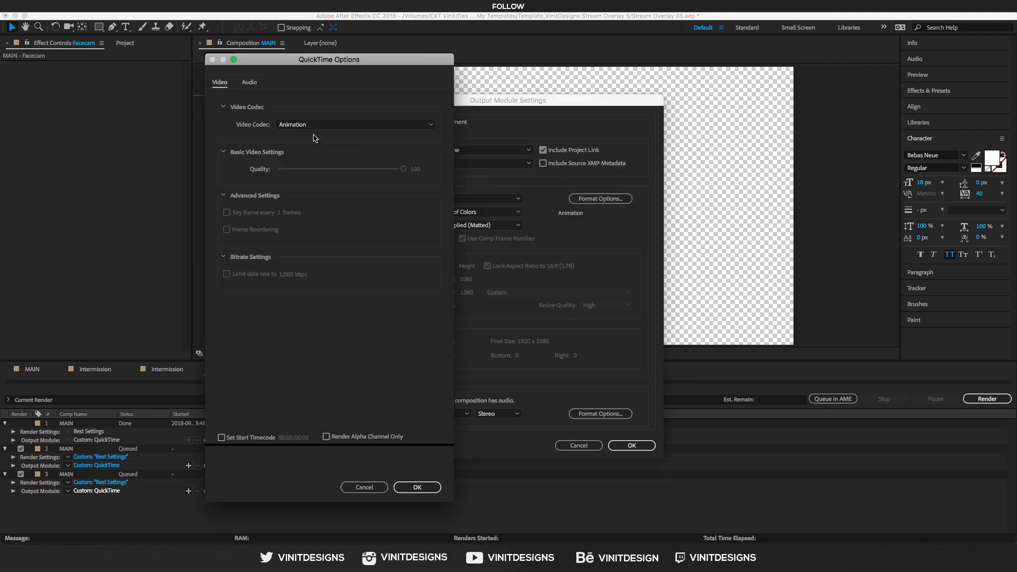
pyautogui.click(417, 484)
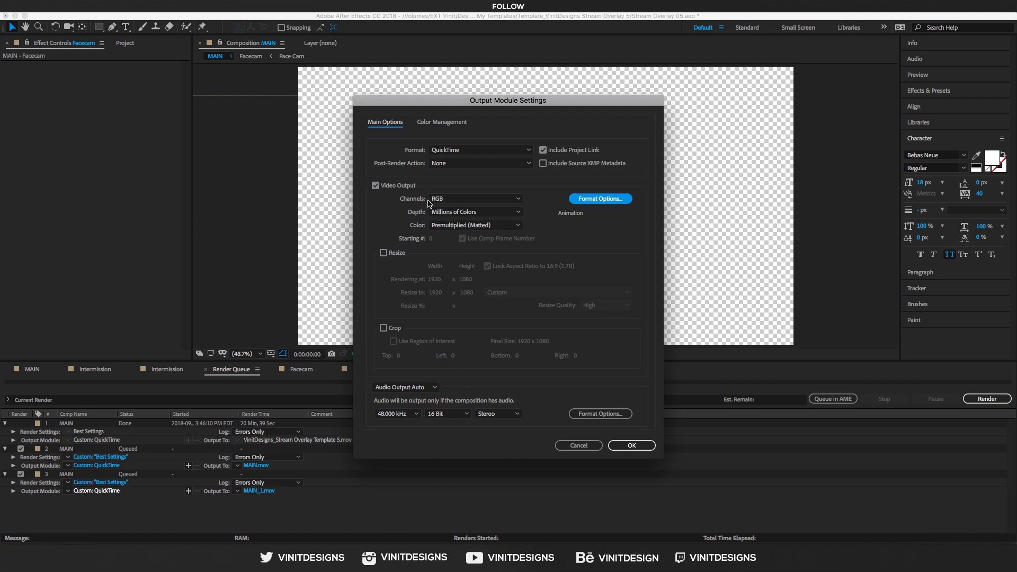
pyautogui.click(455, 202)
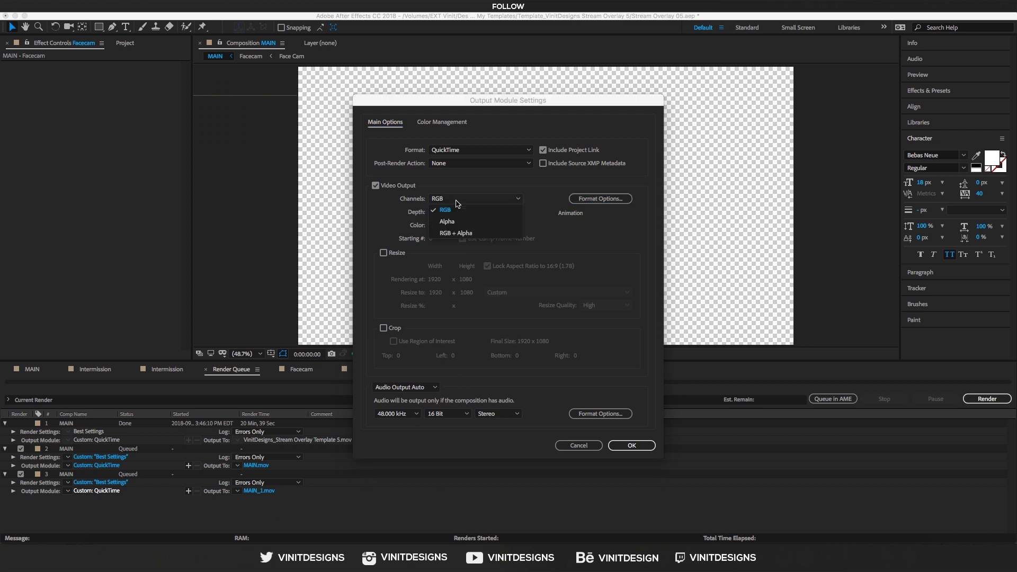
pyautogui.click(460, 234)
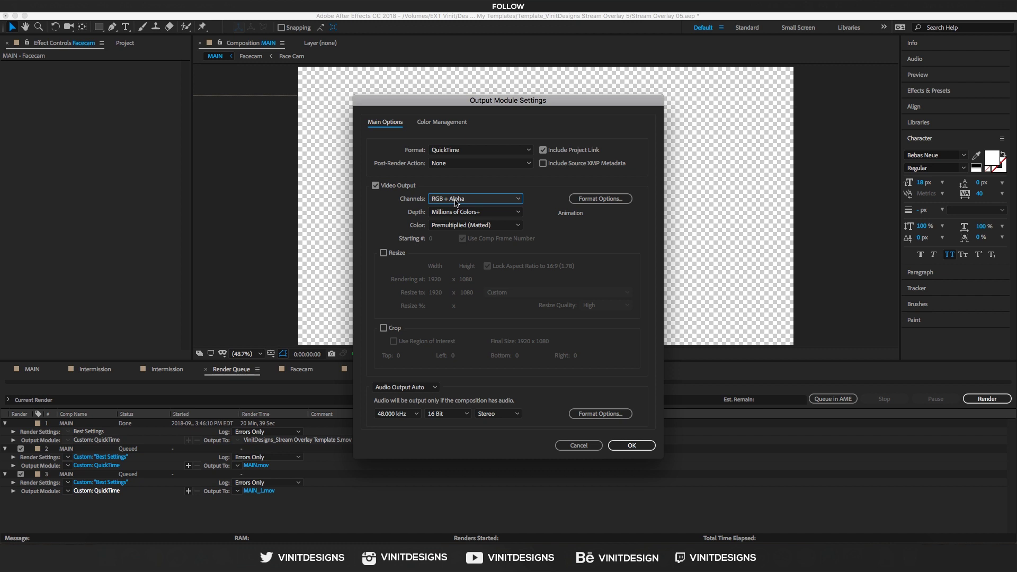
pyautogui.click(631, 446)
pyautogui.click(258, 491)
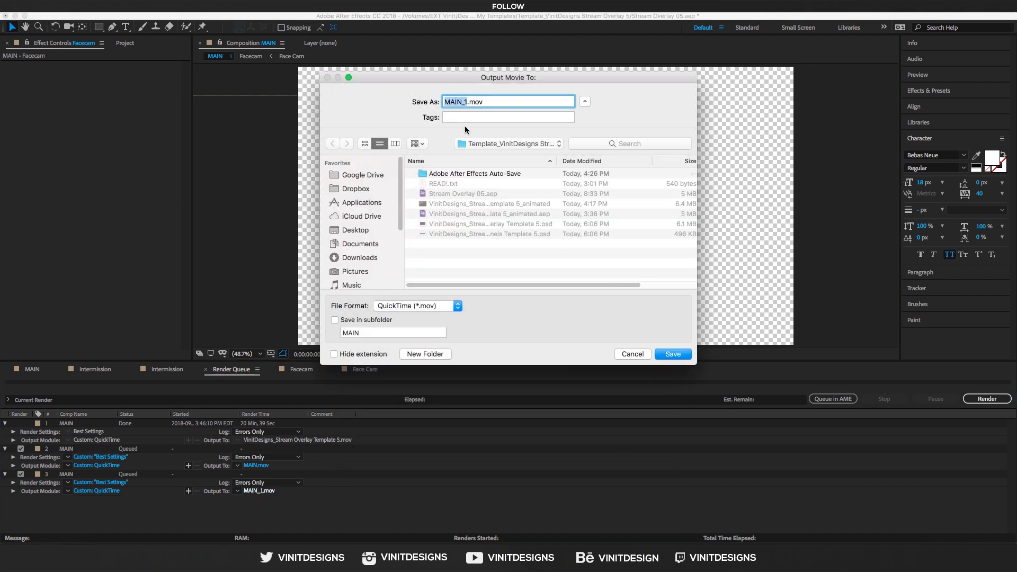
pyautogui.click(669, 359)
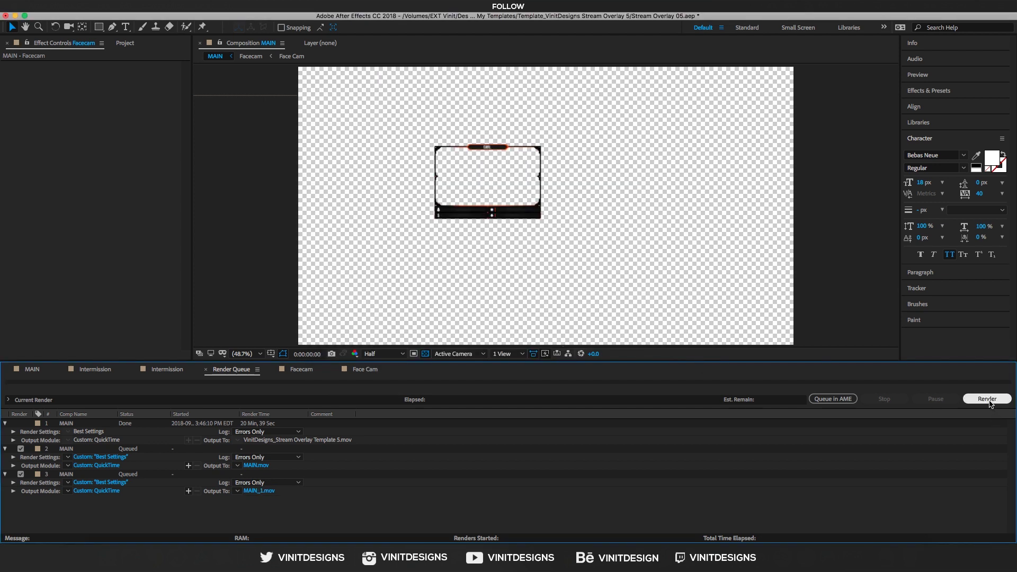